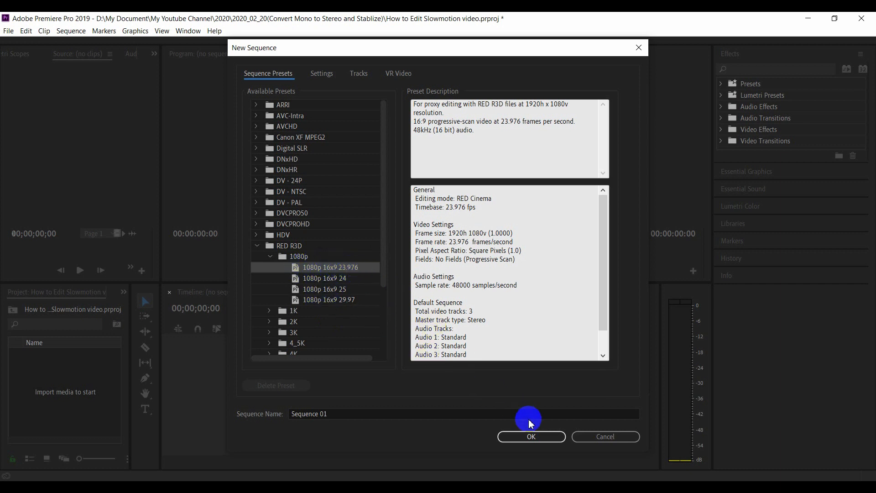
Step: Create a sequence named "Slowmotion tutorial" from the RED R3D 1080p 16x9 23.976 preset
click(418, 410)
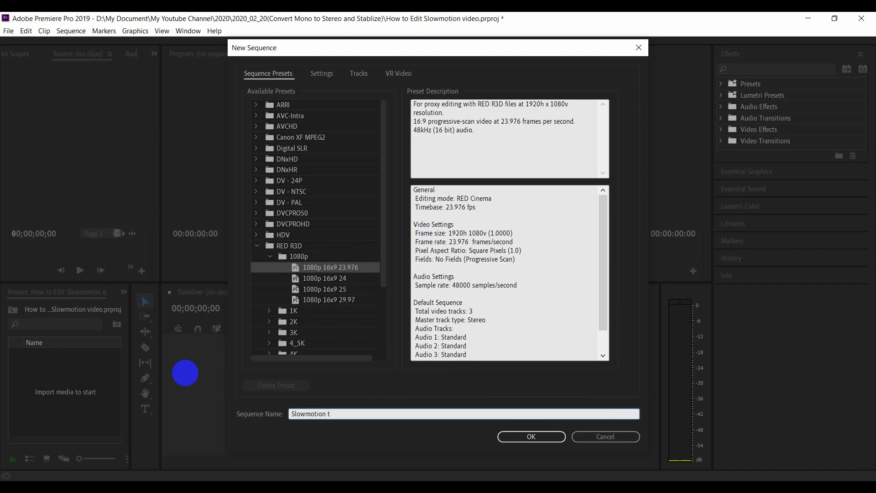
key(Return)
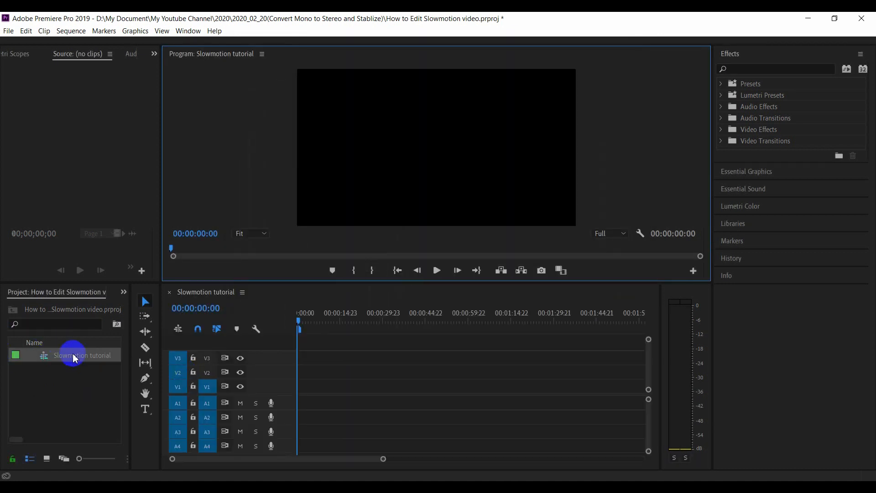
click(74, 359)
Step: Start importing media into the project from the HD120f folder
click(59, 381)
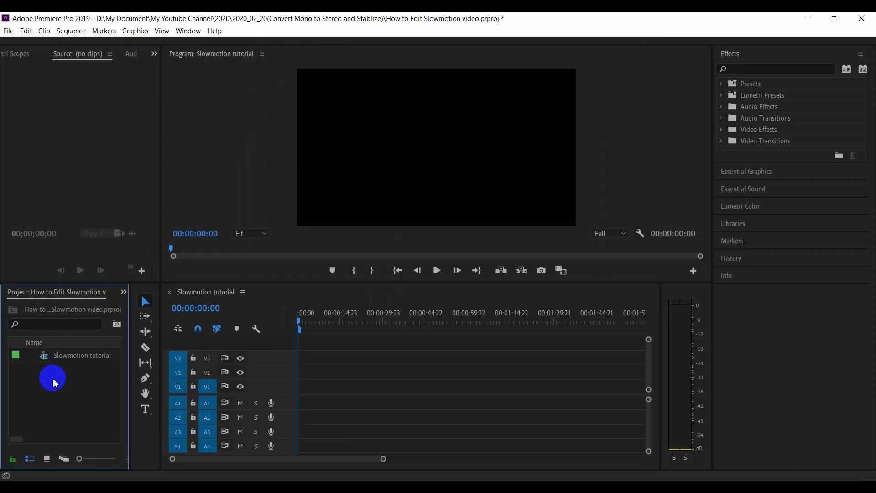
right_click(53, 380)
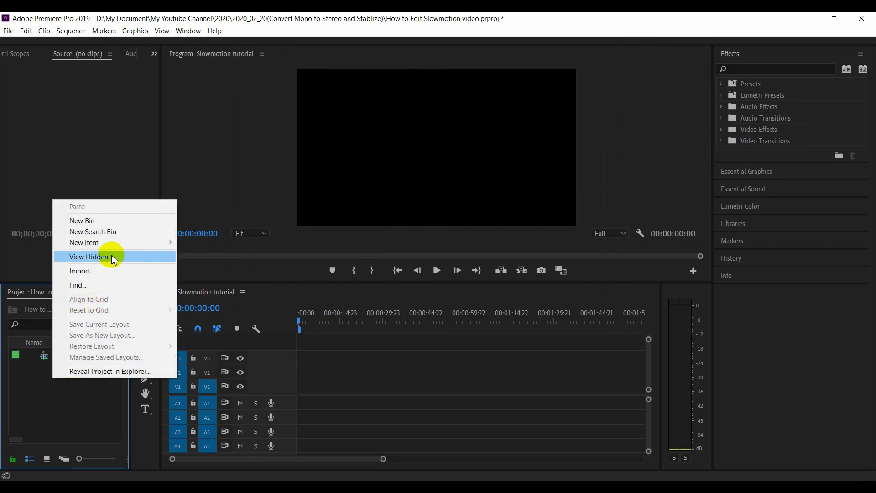
click(280, 276)
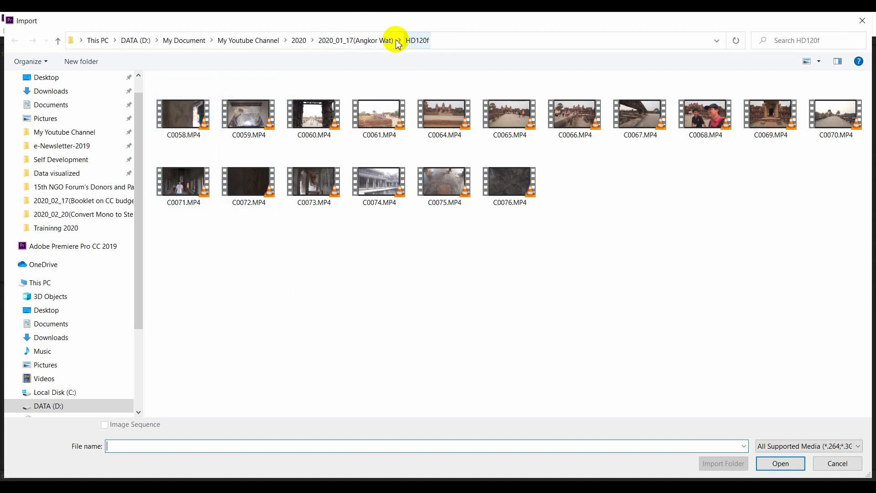
Step: Examine the frame height and frame rate of C0061.MP4 in its file properties
right_click(382, 119)
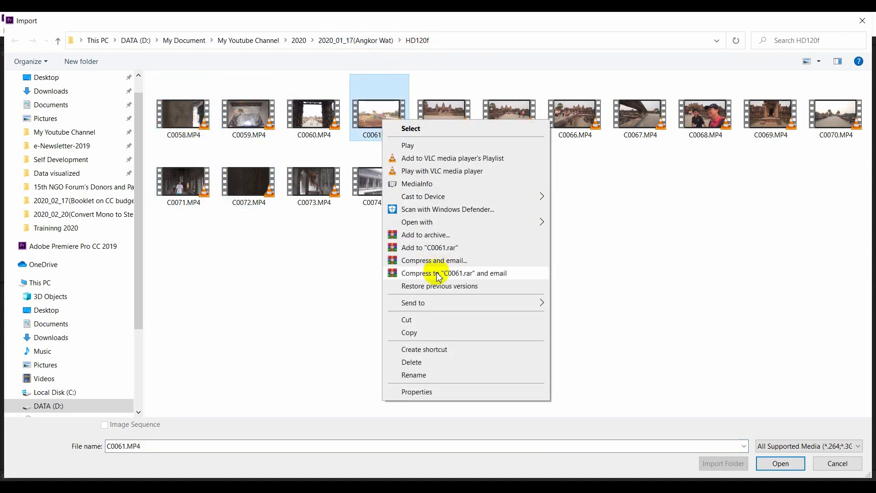
click(412, 391)
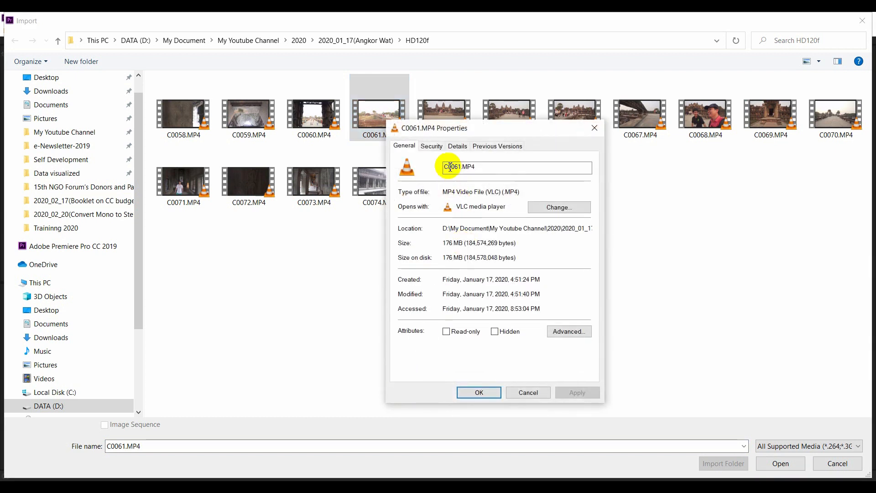
click(460, 146)
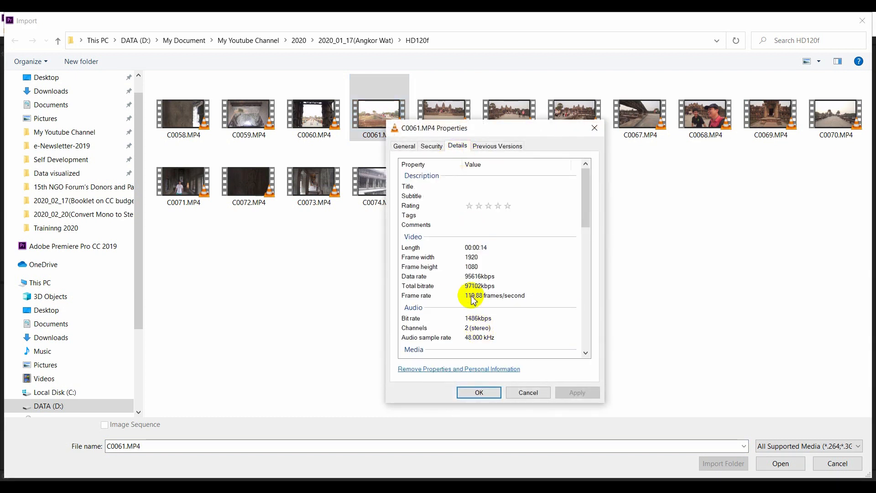
click(471, 270)
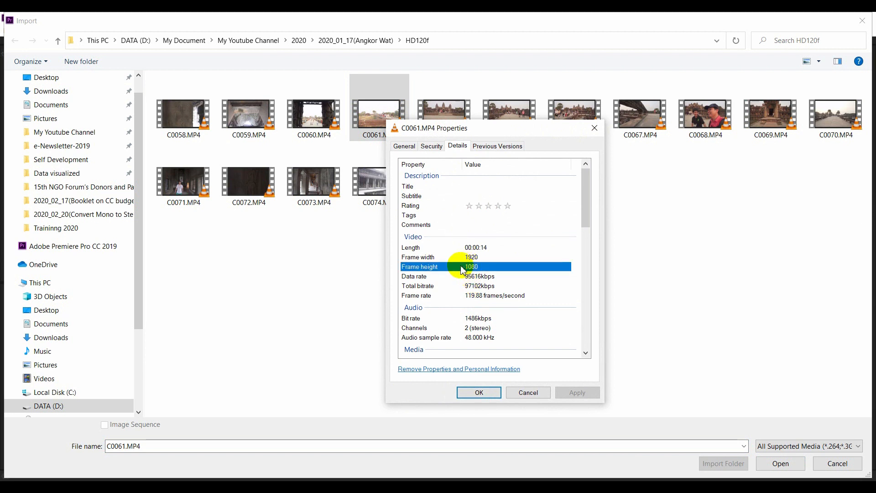
click(461, 296)
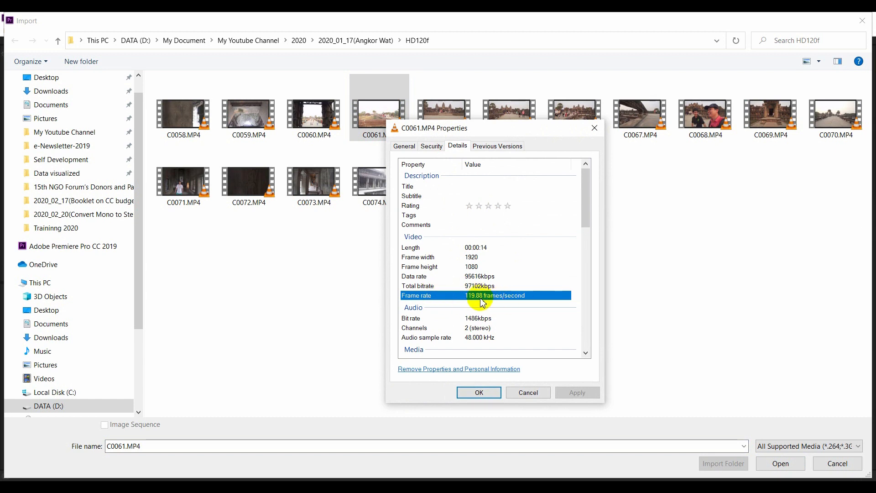
click(479, 392)
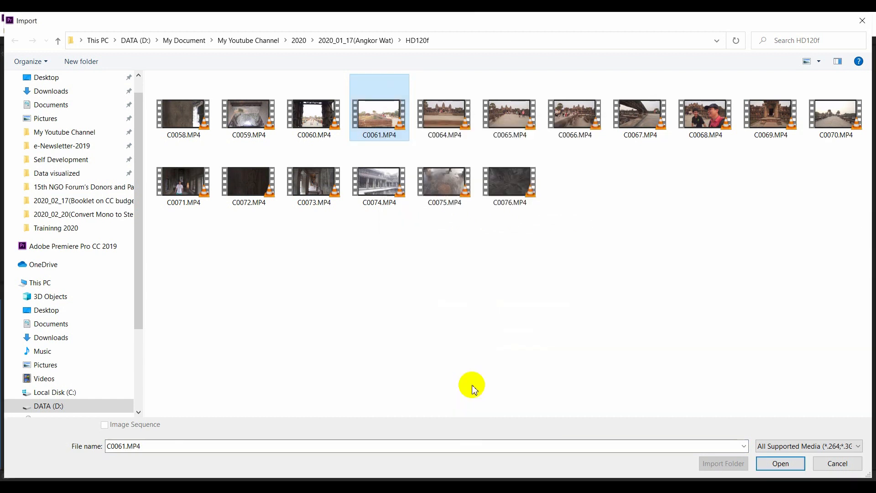
Step: Import all the MP4 clips in the HD120f folder, C0058 through C0076, into the project
drag(167, 251, 862, 73)
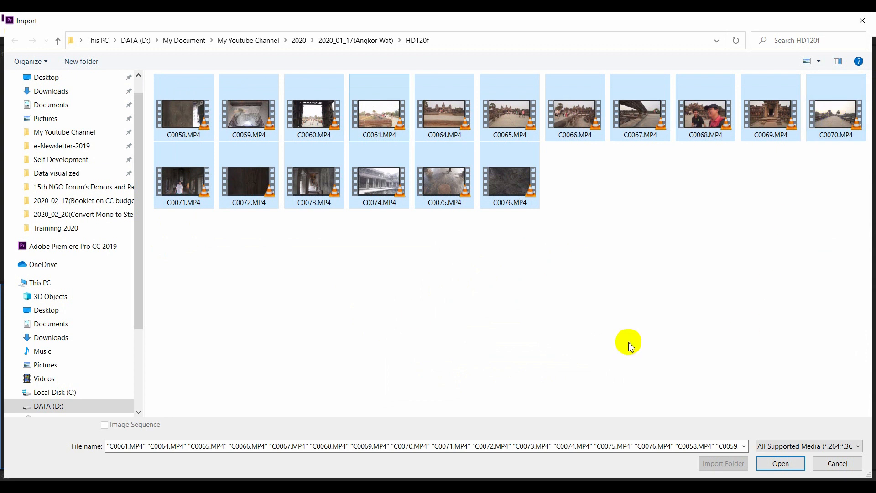
click(790, 467)
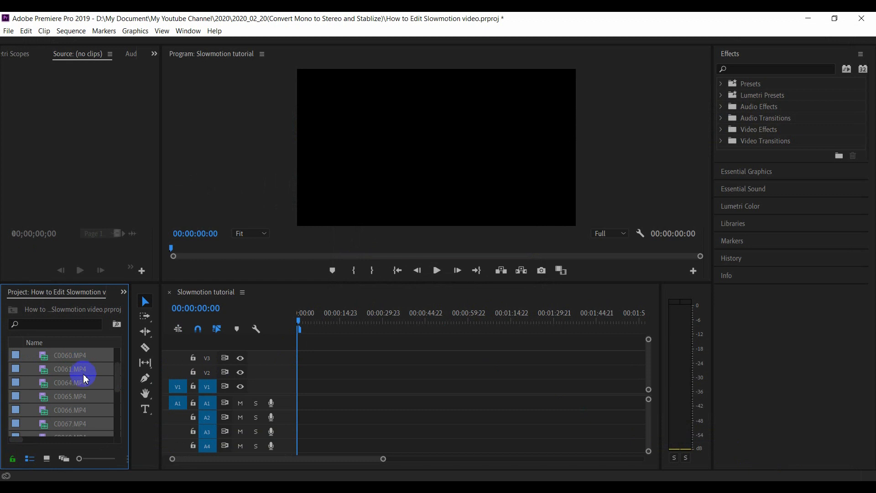
scroll(89, 374, up, 3)
scroll(100, 381, down, 7)
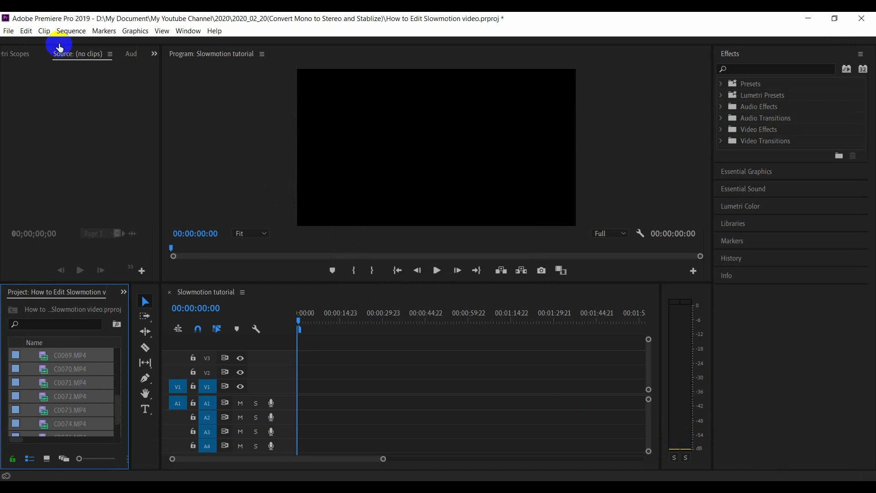
Step: Interpret the footage of all imported clips with an assumed frame rate of 23.97 fps
right_click(72, 382)
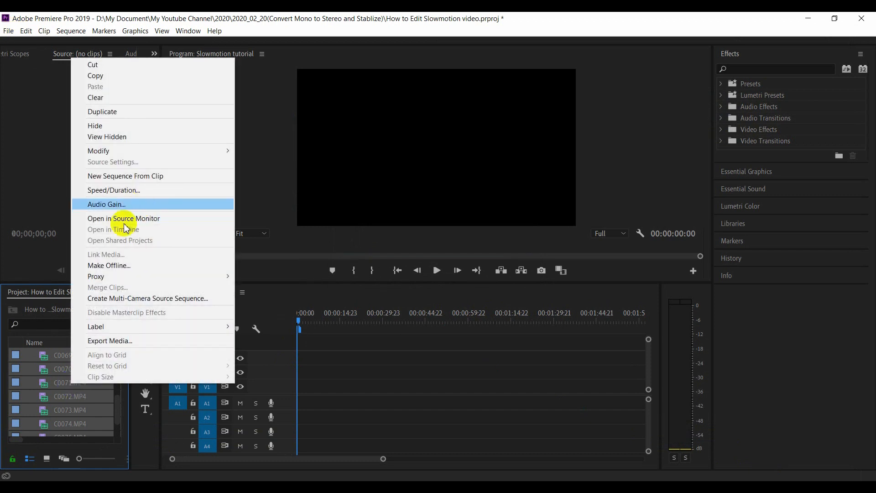
mouse_move(151, 152)
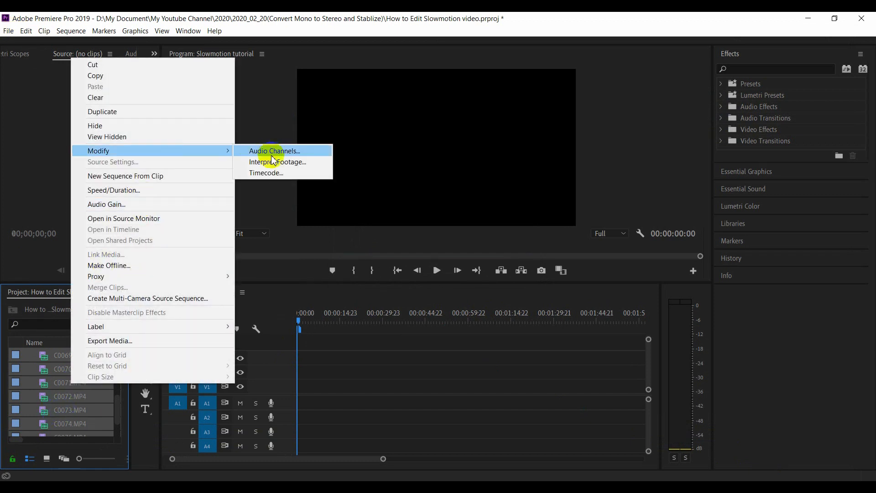
click(299, 168)
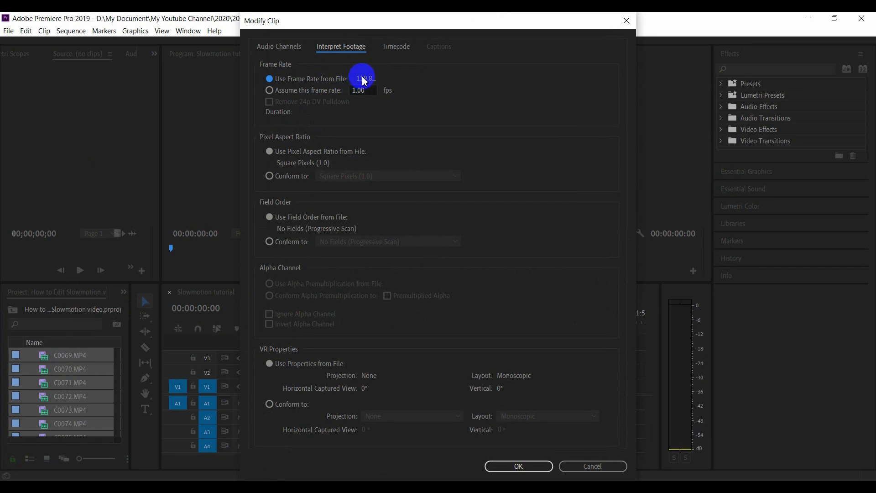
click(270, 92)
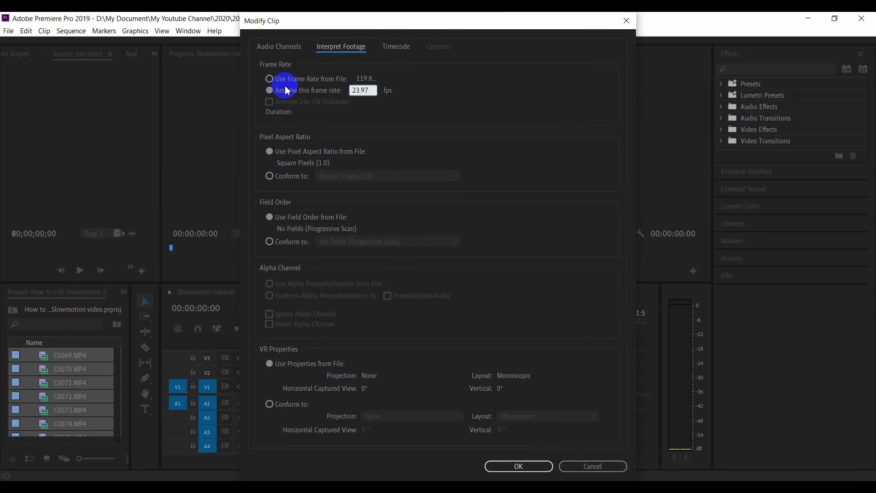
click(281, 90)
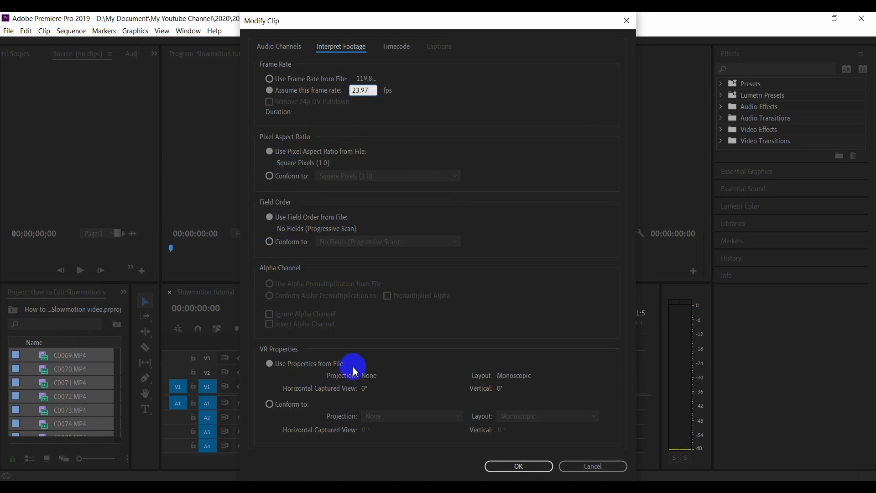
click(519, 466)
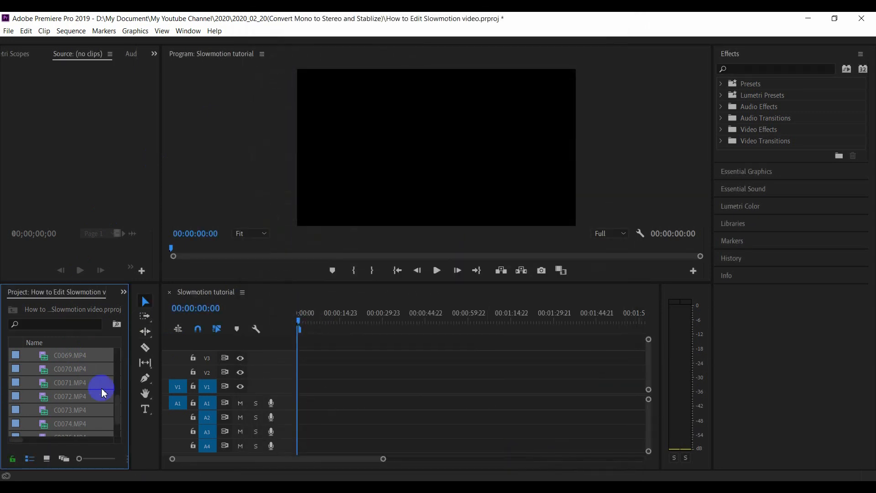
Step: Preview the clips C0058, C0059, C0060, C0061 and C0064 one after another in the Source monitor
scroll(116, 368, up, 3)
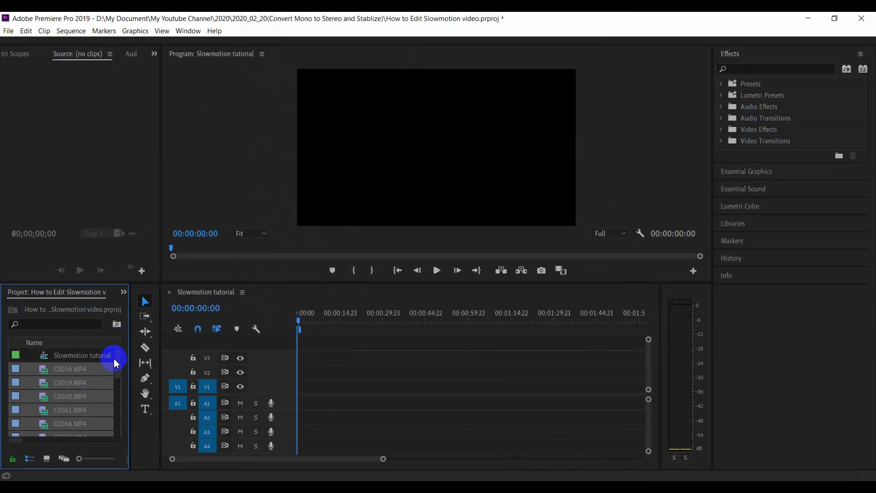
click(63, 369)
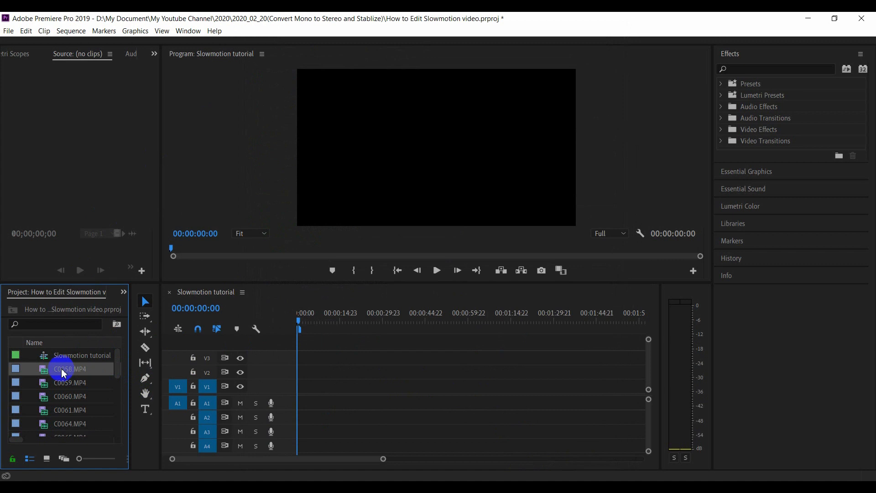
double_click(47, 372)
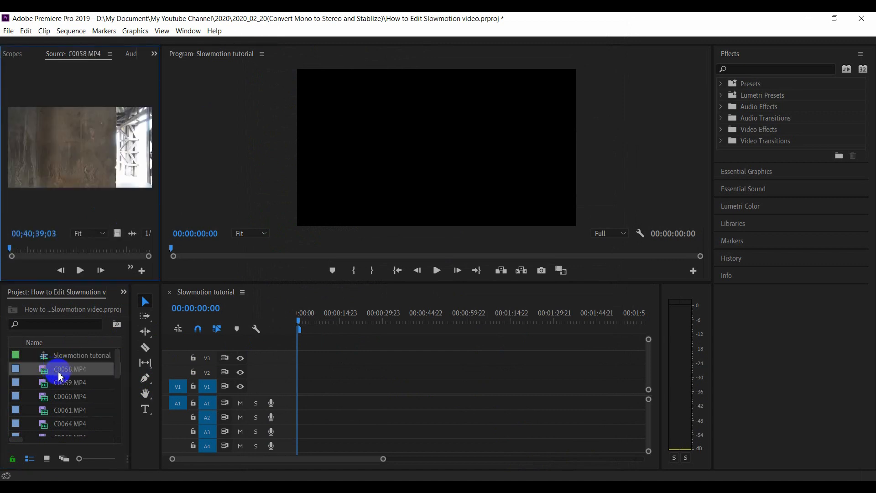
double_click(59, 383)
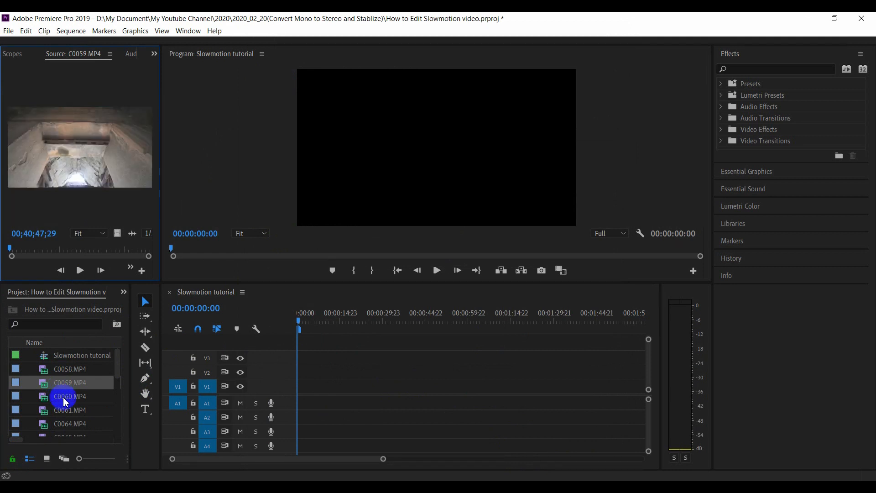
double_click(66, 401)
scroll(68, 411, down, 1)
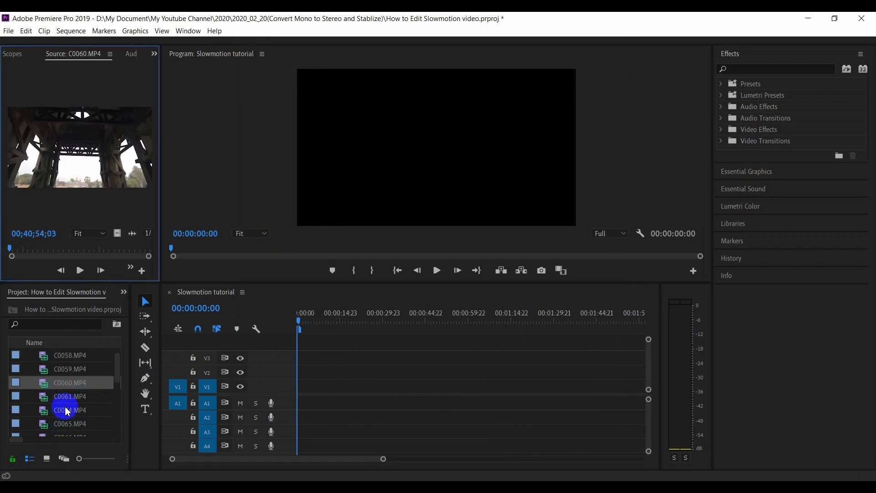
double_click(58, 395)
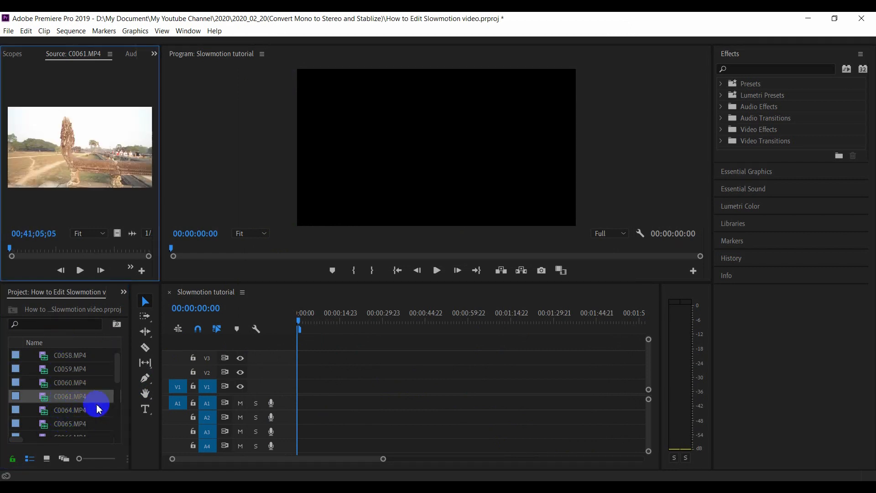
click(67, 413)
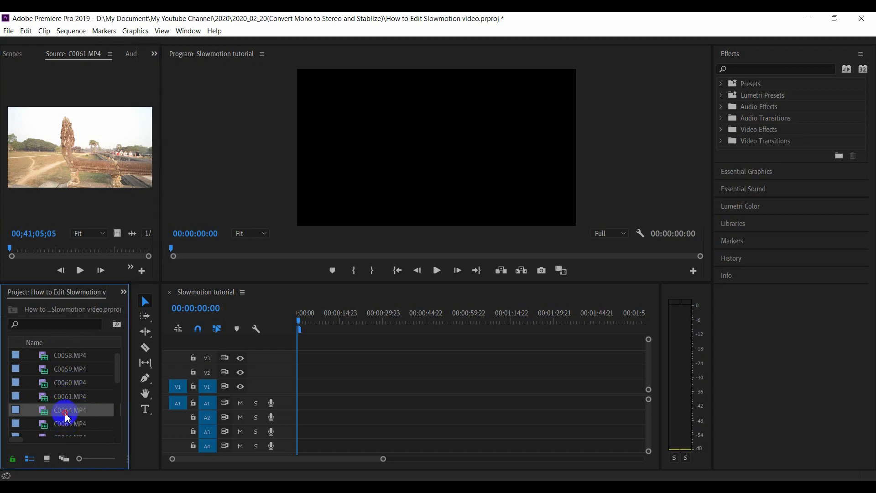
double_click(65, 415)
Step: Place C0064.MP4 at the start of tracks V1 and A1, keeping the existing sequence settings
drag(55, 418, 293, 401)
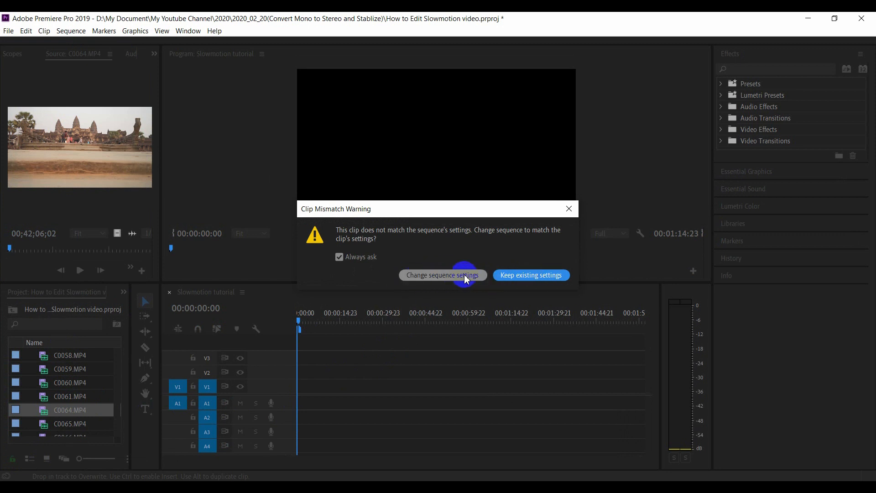
click(541, 278)
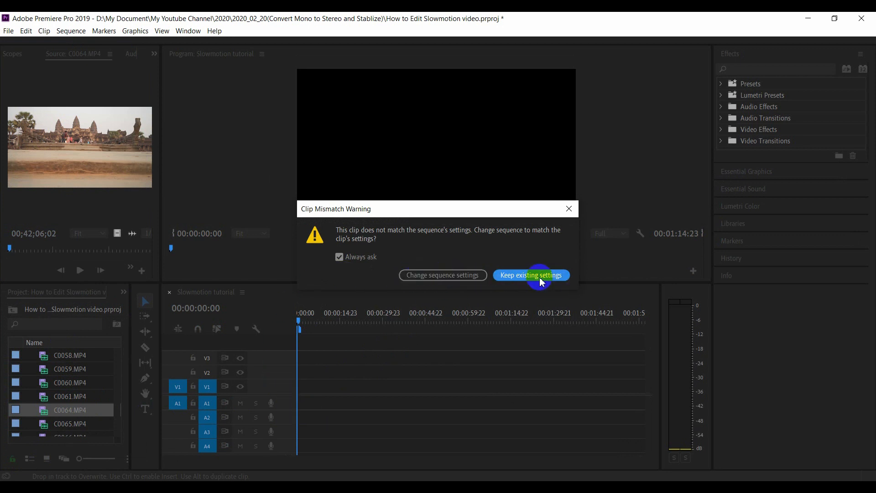
click(540, 275)
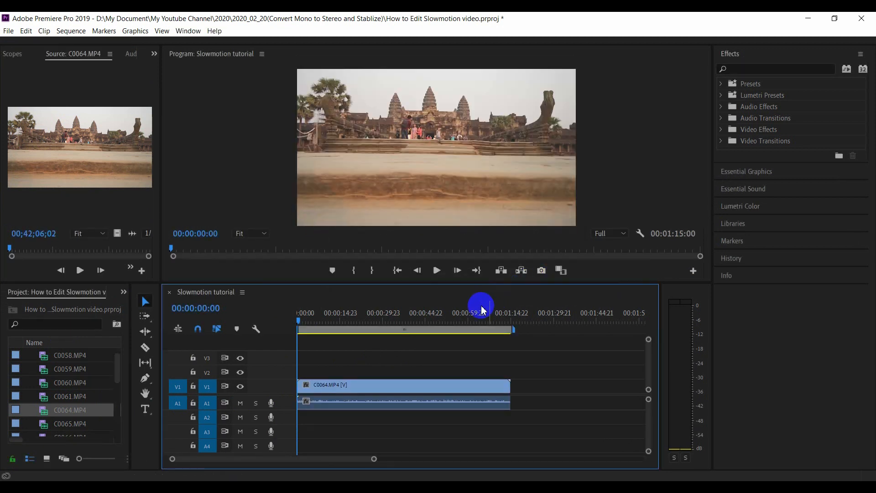
Step: Play and scrub through the C0064.MP4 clip in the sequence to review the slow-motion footage
key(space)
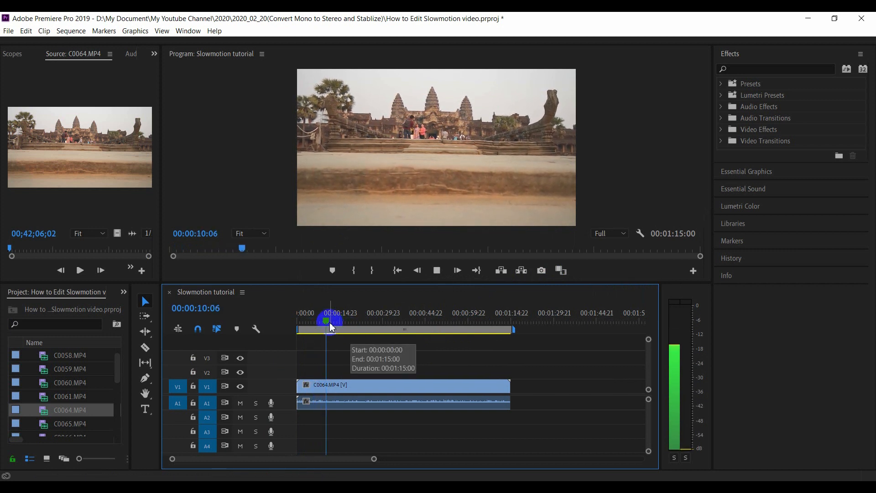
click(346, 323)
drag(347, 325, 370, 338)
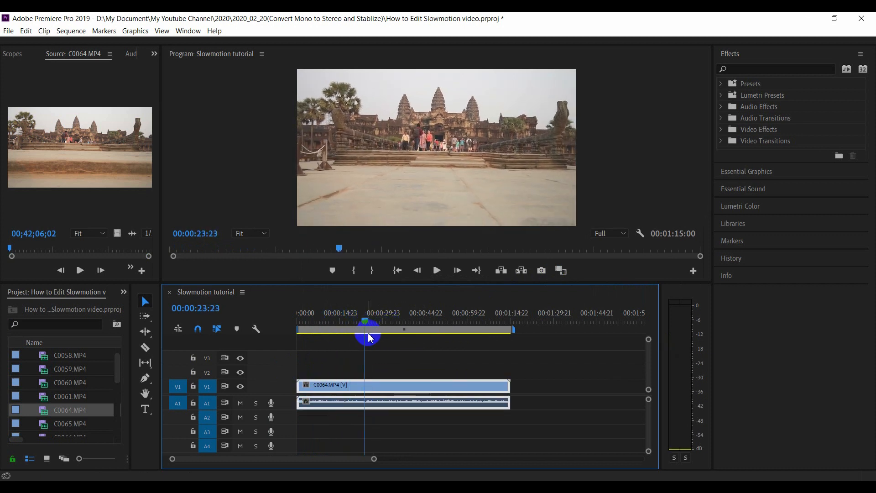
key(space)
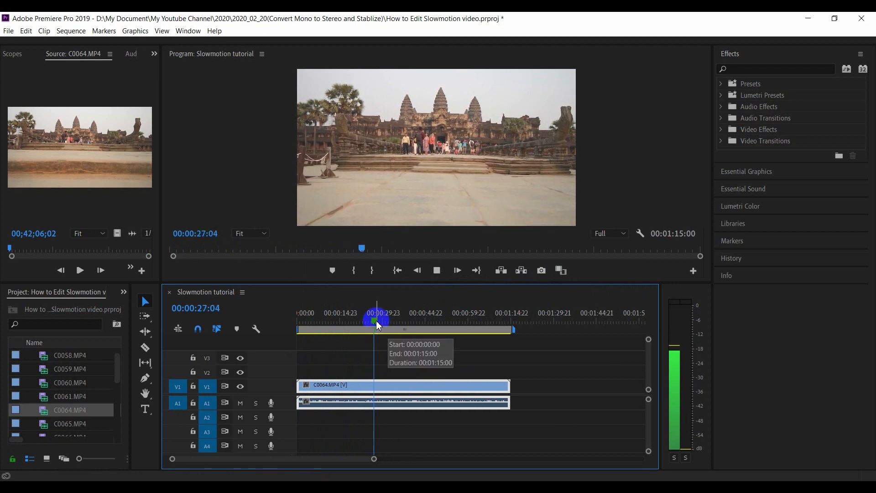
key(space)
Step: Split the C0064.MP4 clip in the sequence at 00:00:17:09 and delete the part before the cut
drag(378, 325, 346, 325)
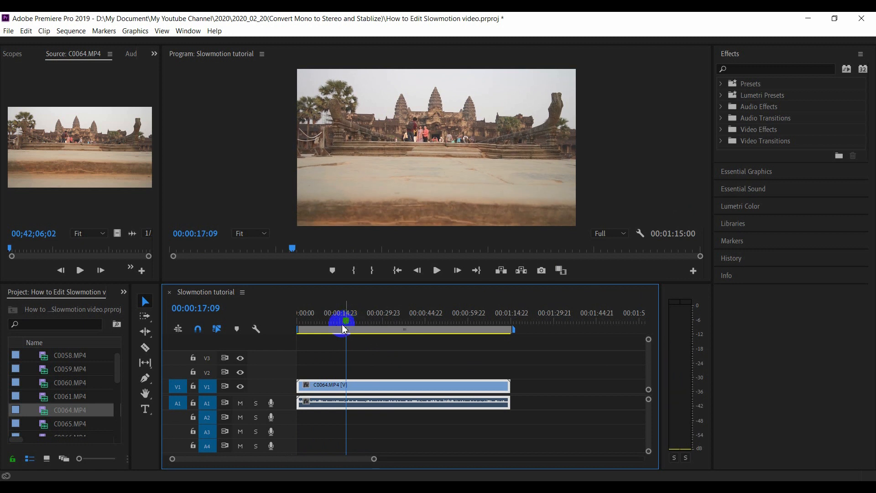
key(c)
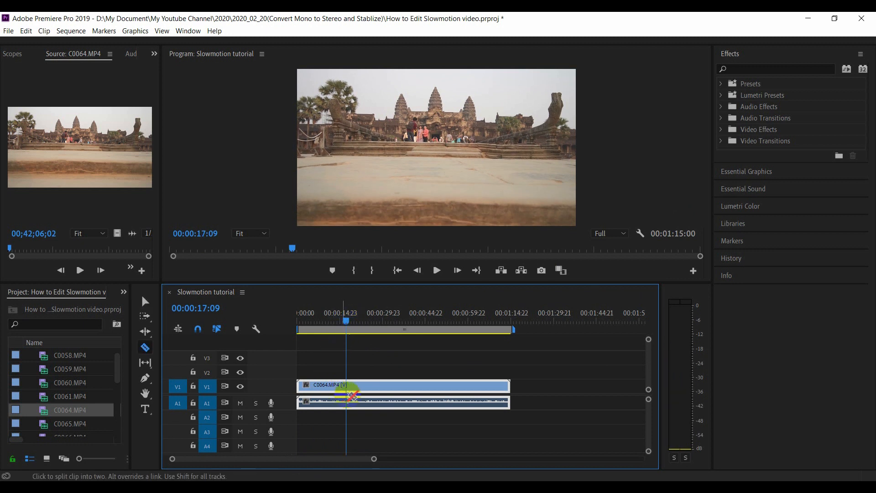
click(350, 395)
click(322, 391)
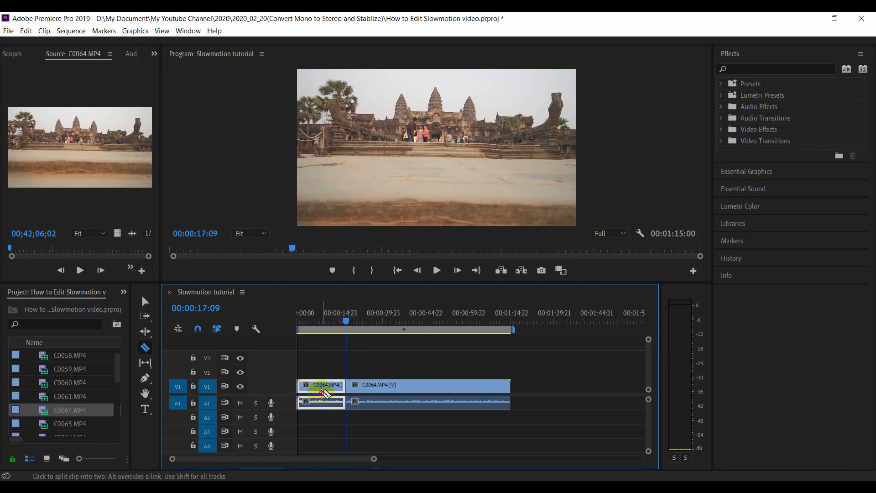
key(ctrl+z)
key(v)
key(Delete)
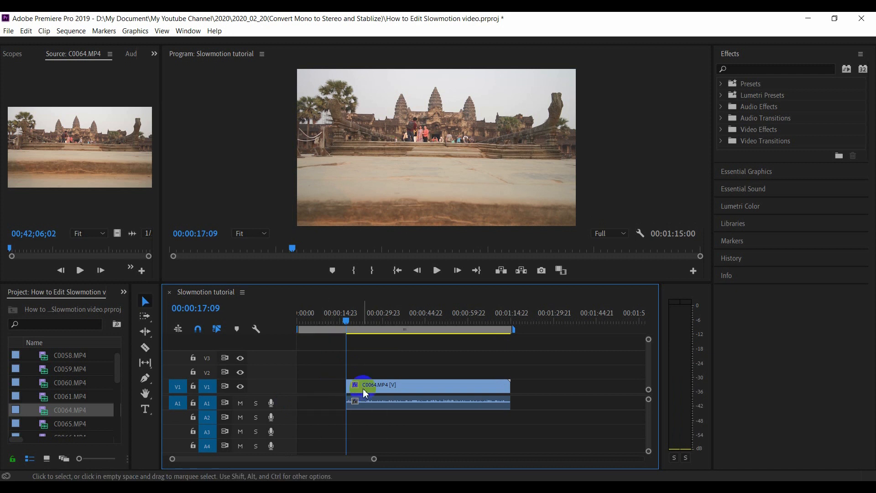
Step: Play the remaining C0064.MP4 clip, split it at 00:00:31:02 and select the part after the cut
click(360, 332)
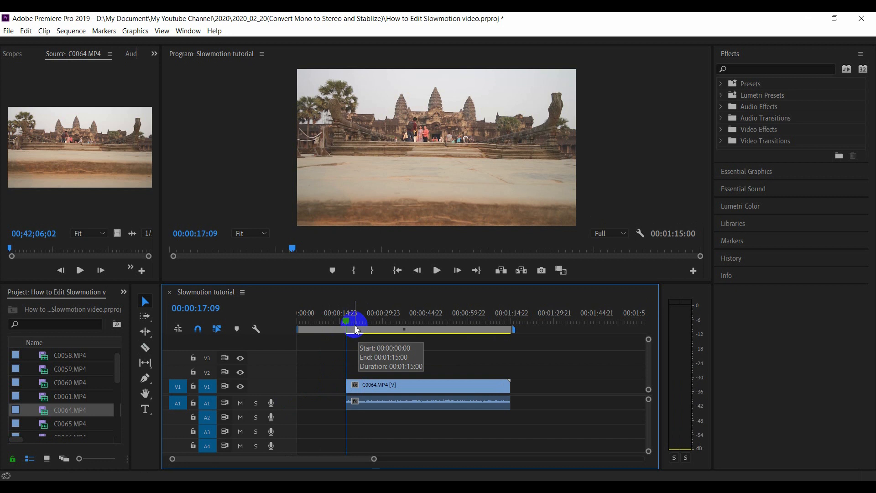
key(space)
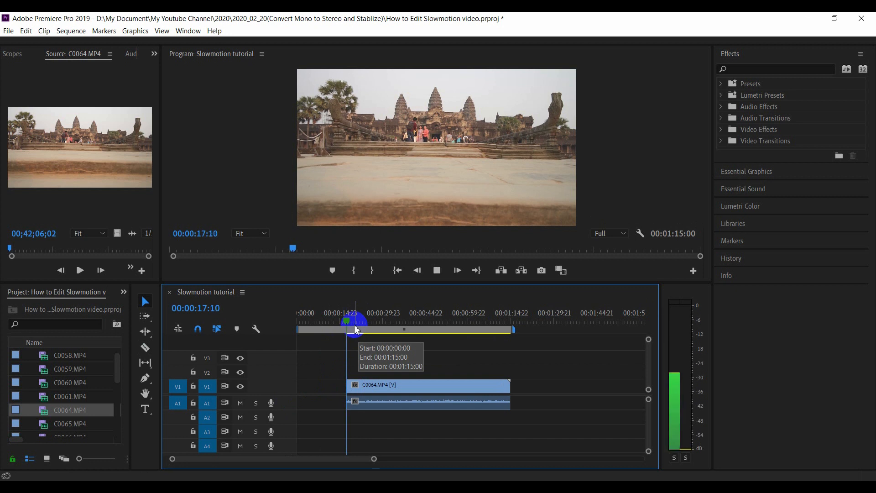
click(445, 373)
key(c)
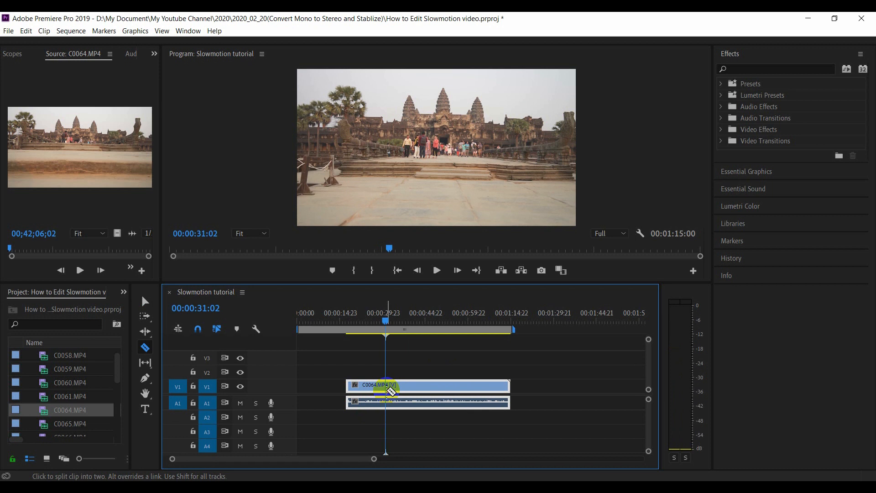
click(391, 391)
key(v)
click(442, 388)
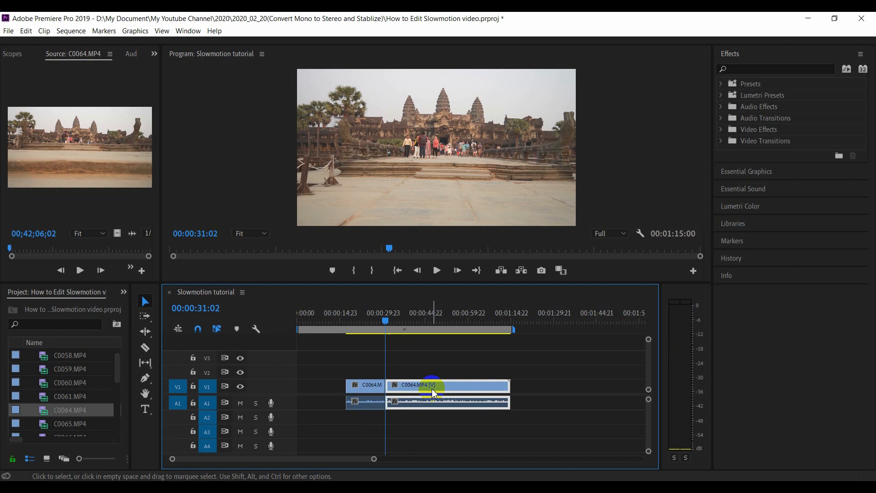
Step: Open Calculator and divide 120 by 24 to work out the speed factor
key(super)
text(c)
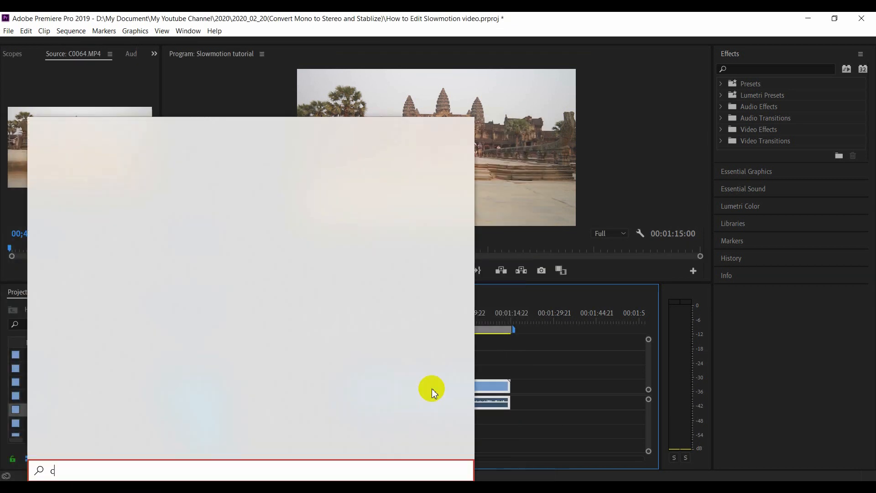
text(a)
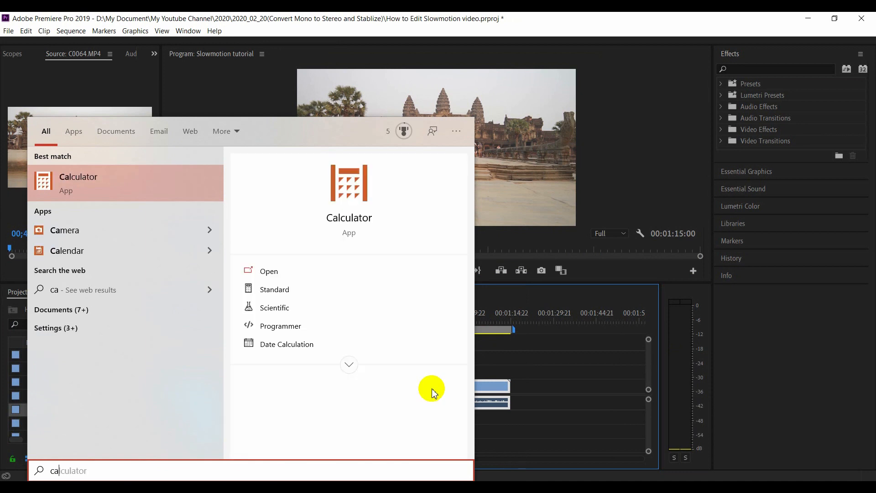
key(Return)
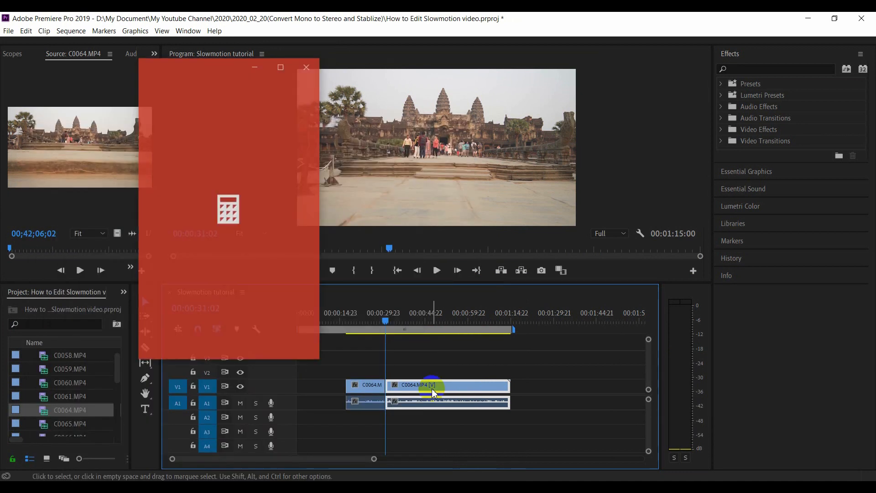
click(158, 325)
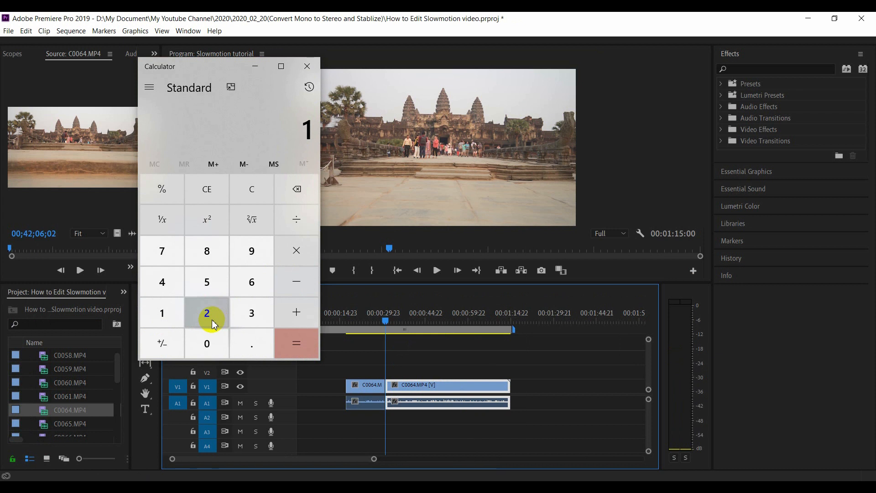
click(212, 320)
click(206, 340)
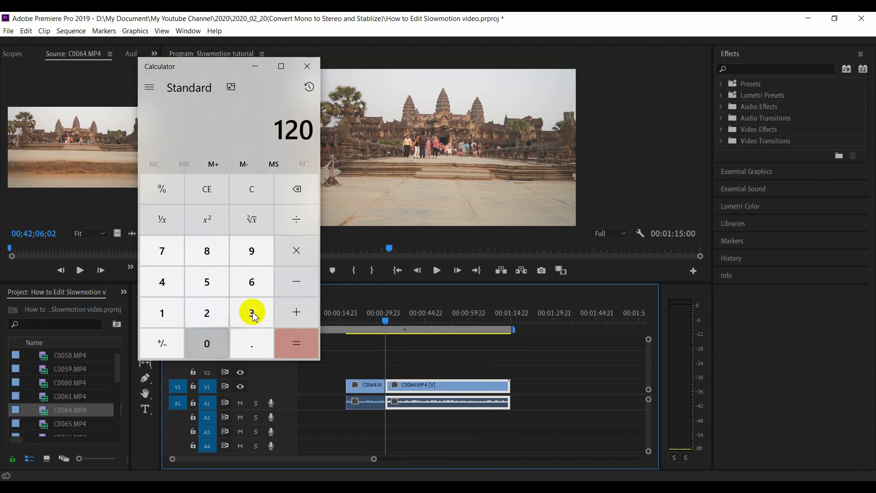
click(299, 230)
click(207, 312)
click(162, 282)
click(306, 346)
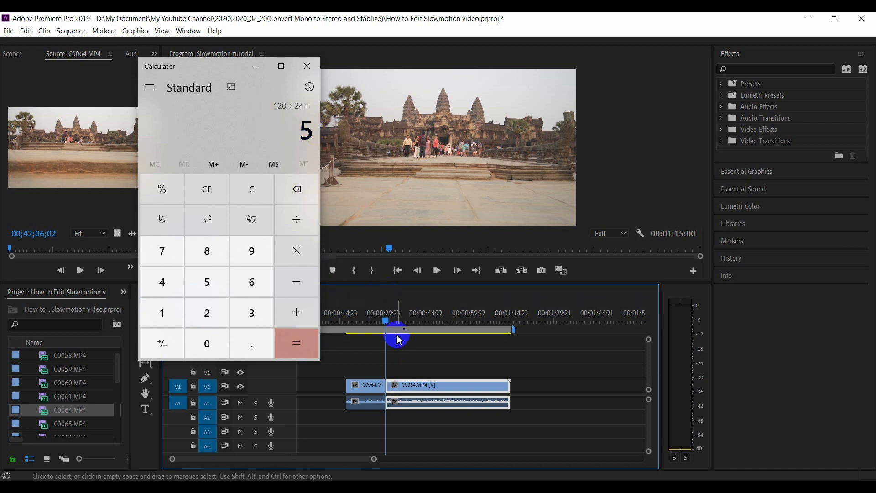
Step: Return to Premiere Pro and set the second C0064.MP4 segment's speed to 500% with Optical Flow time interpolation
click(447, 387)
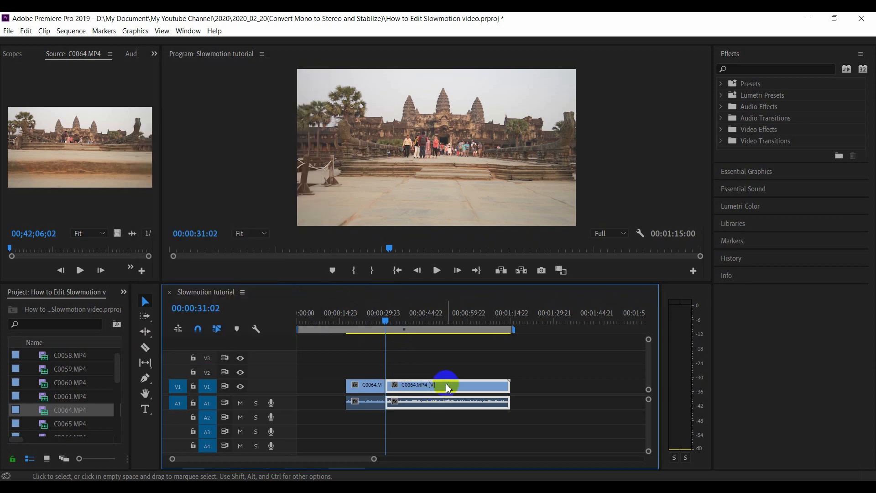
right_click(448, 387)
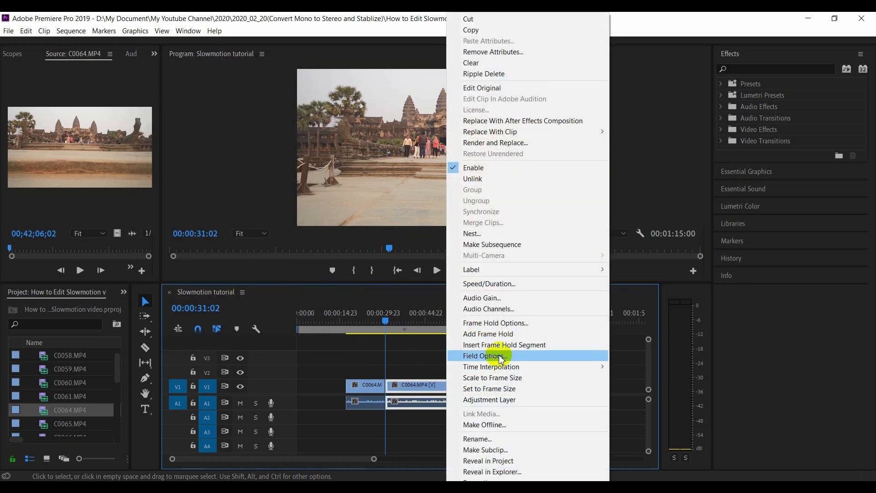
click(511, 285)
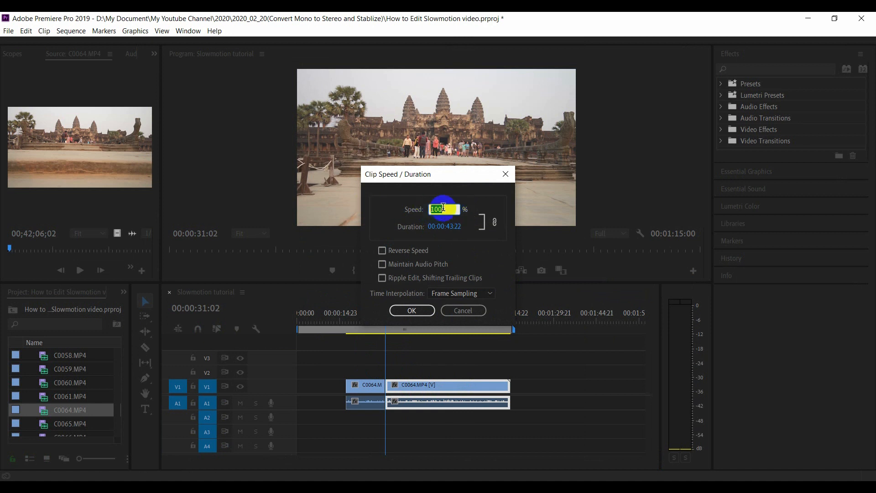
text(1)
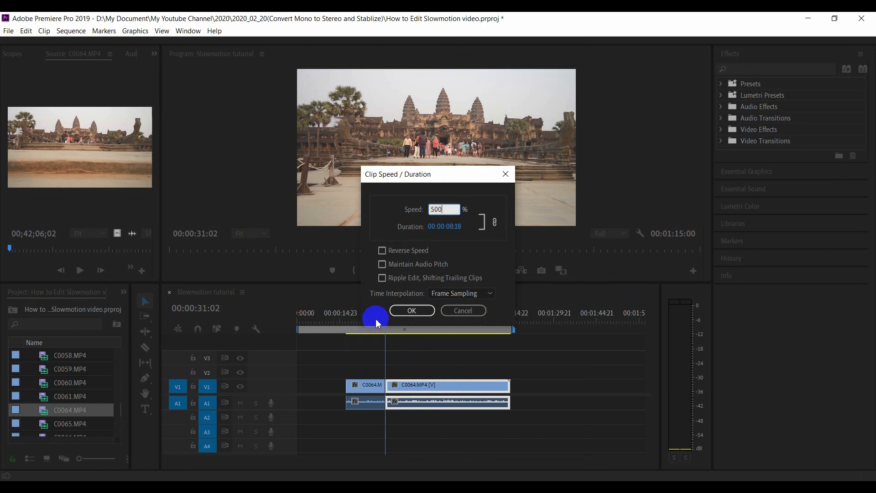
click(470, 293)
click(460, 330)
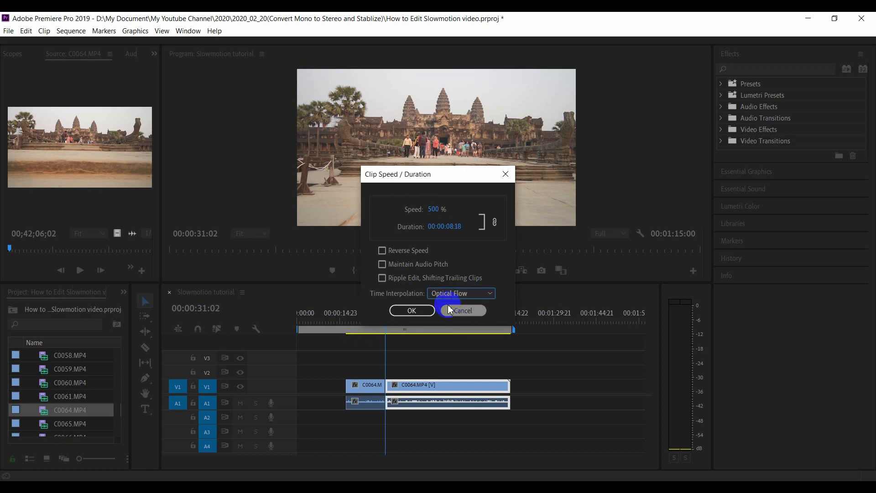
click(409, 312)
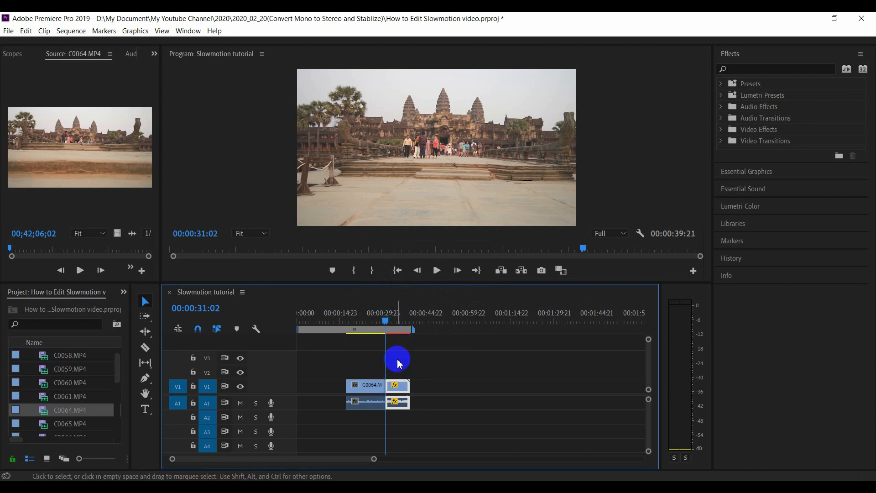
Step: Play the sequence across the cut to review the transition from slow motion into the sped-up segment
key(space)
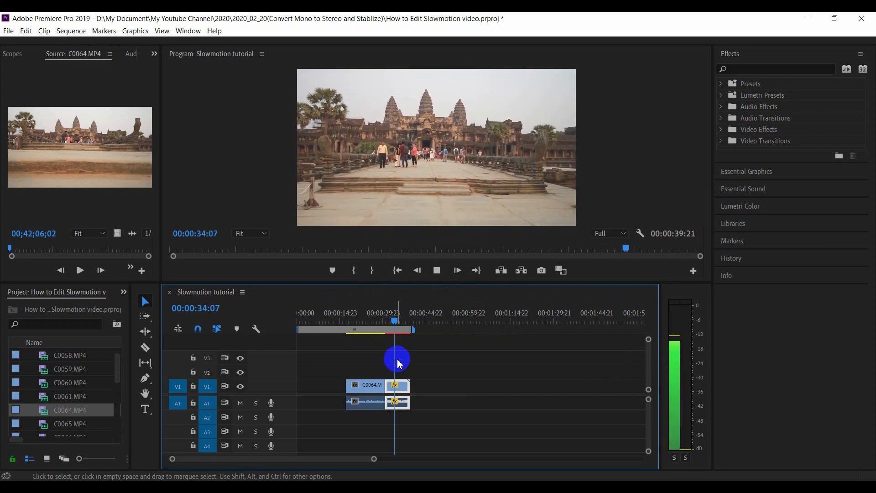
key(space)
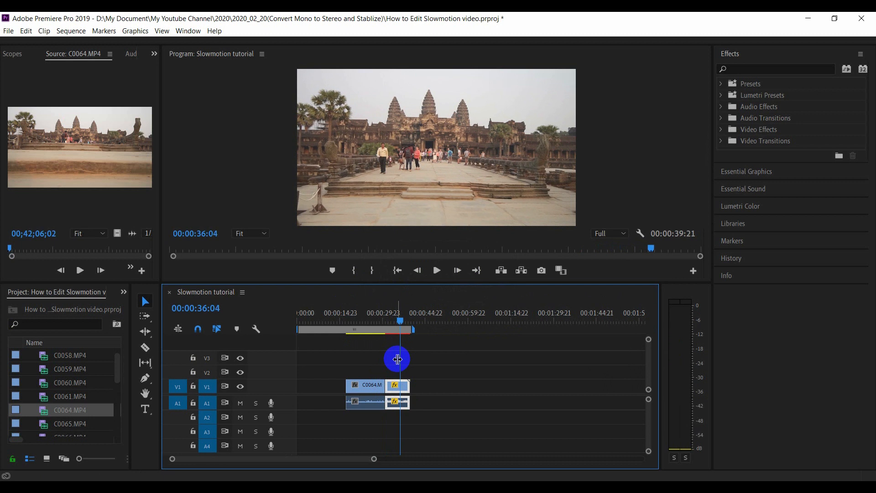
click(366, 319)
key(space)
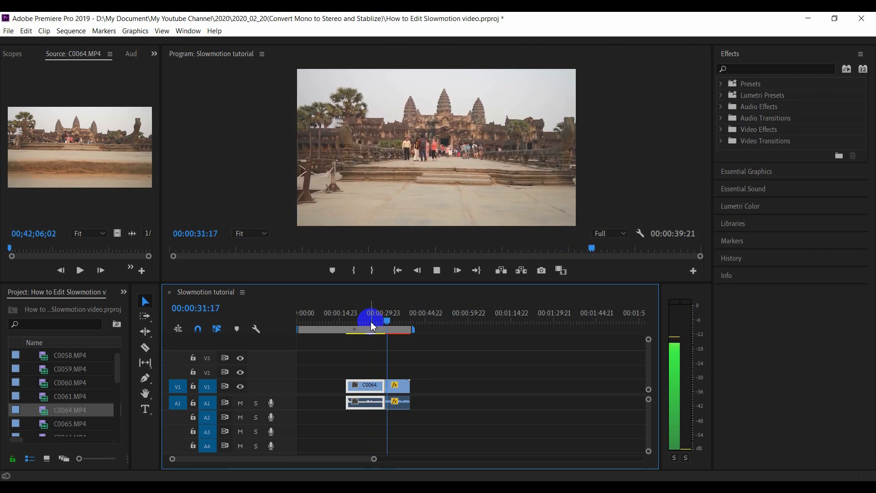
key(space)
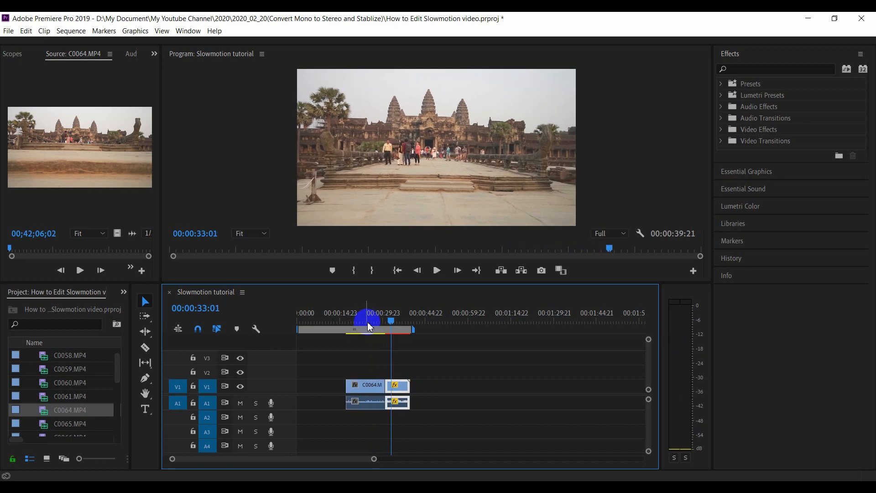
Step: Undo the 500% speed change and the split at 00:00:31:02
key(m)
key(ctrl+z)
key(ctrl+z)
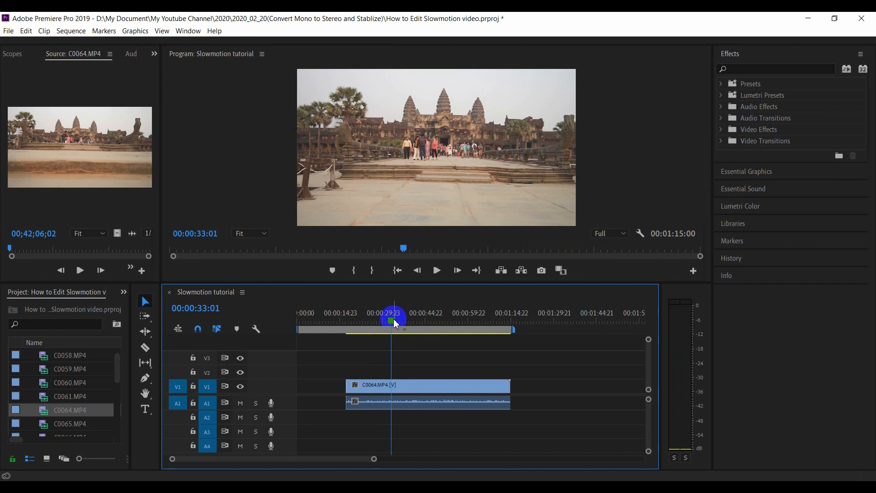
Step: Split the C0064.MP4 clip at 00:00:37:23 and delete the part after the cut
drag(393, 319, 374, 316)
key(space)
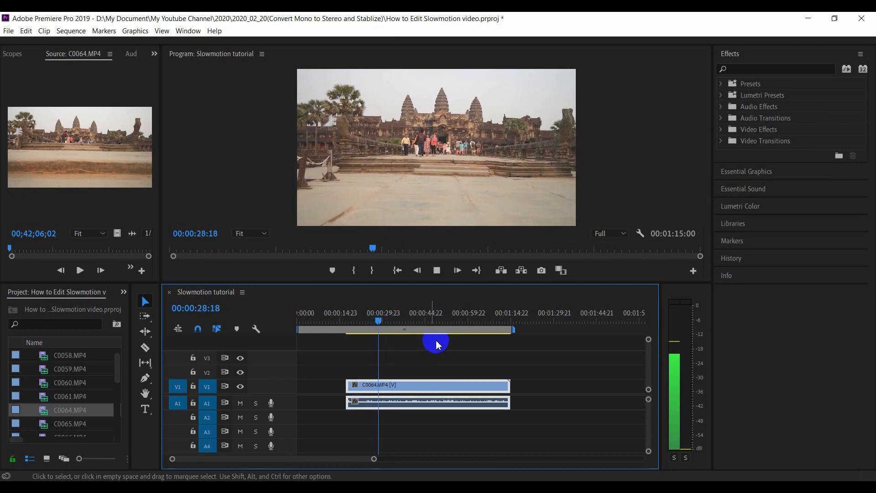
click(406, 319)
drag(409, 321, 397, 320)
key(space)
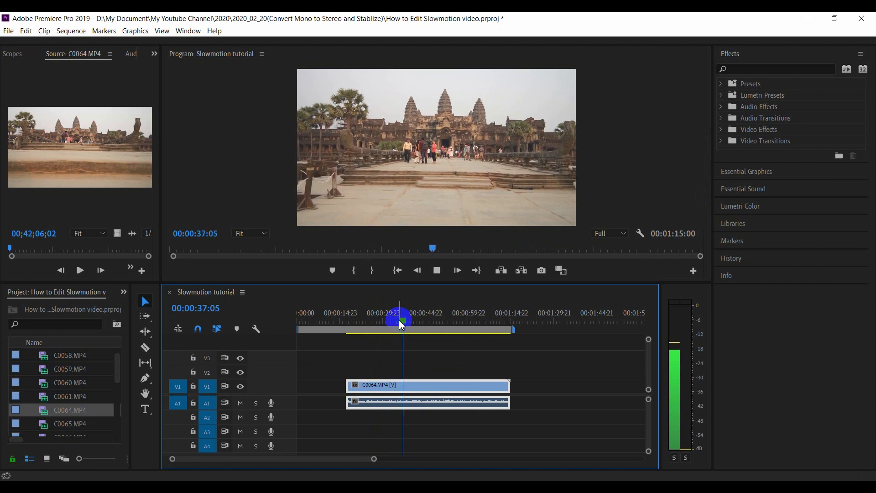
key(space)
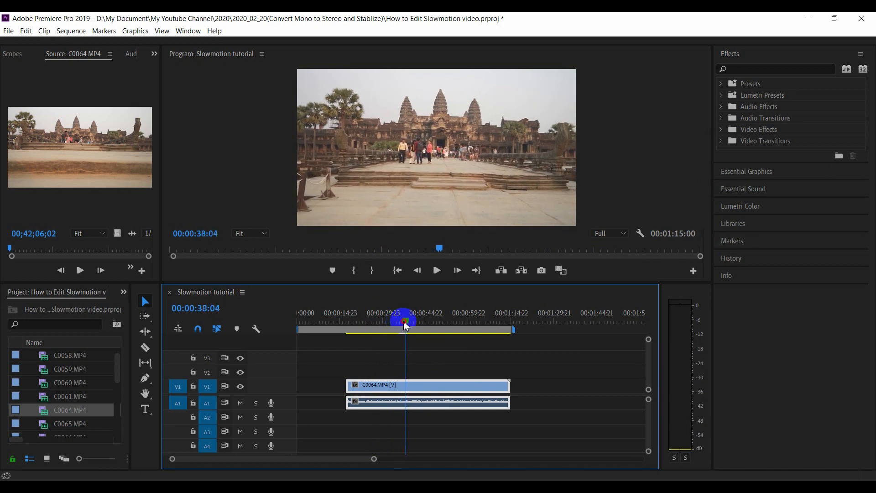
drag(403, 323, 403, 322)
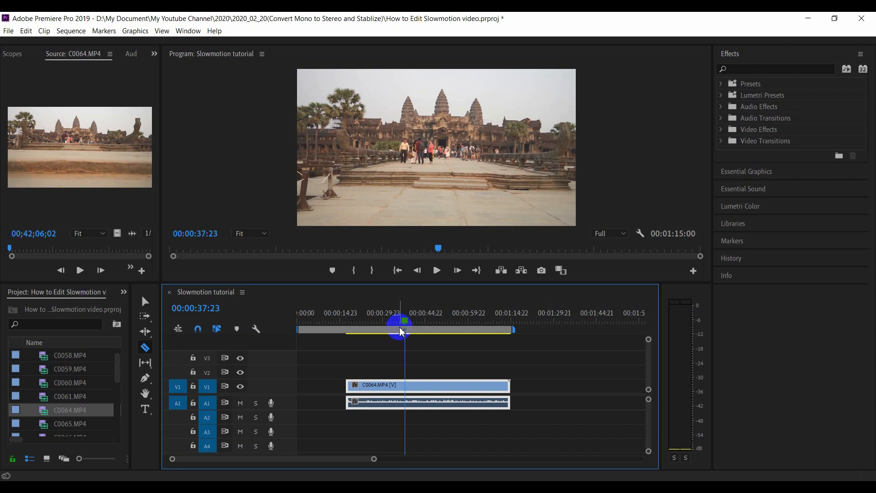
click(406, 386)
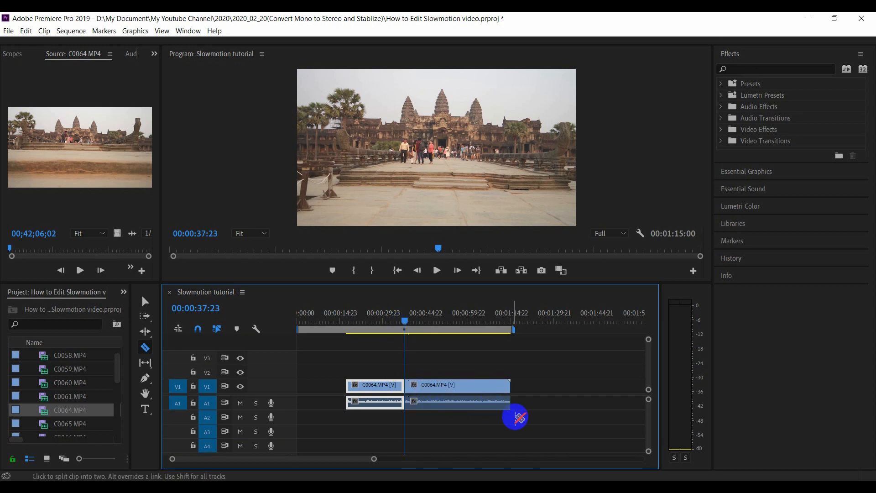
key(v)
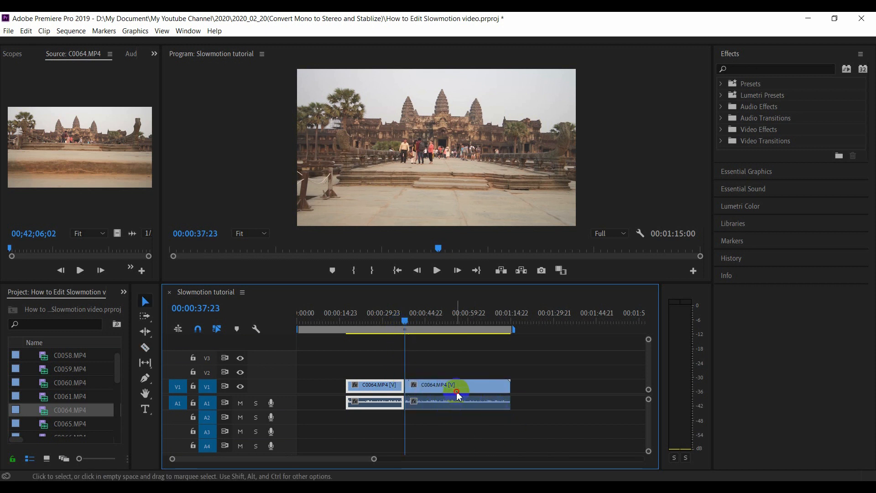
click(456, 391)
key(Delete)
Step: Play the trimmed C0064.MP4 clip from its beginning and split it at 00:00:24:12
drag(404, 327, 352, 358)
key(space)
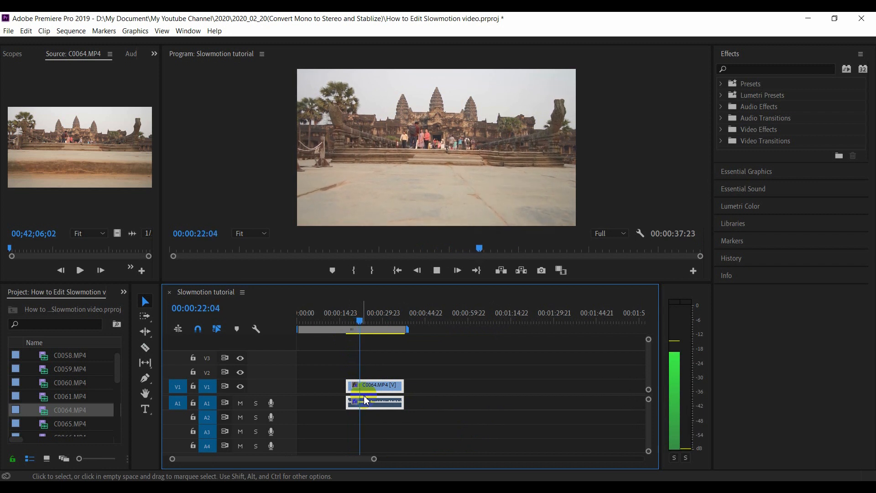
key(space)
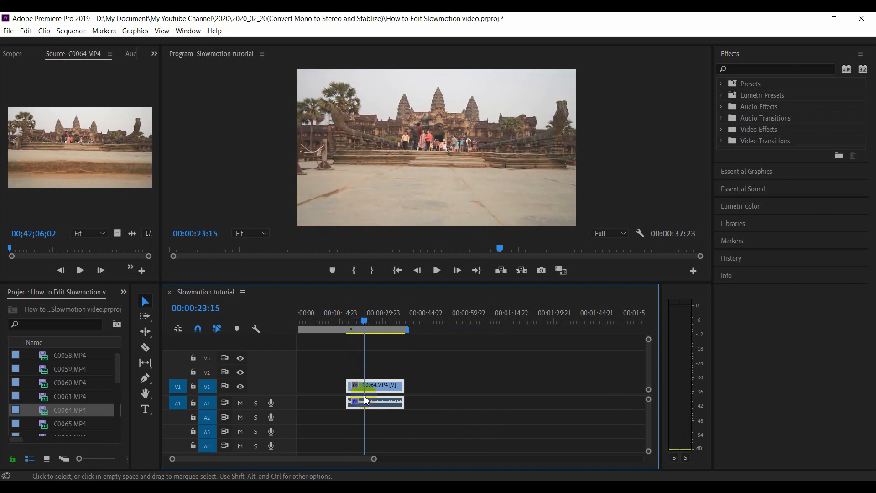
key(space)
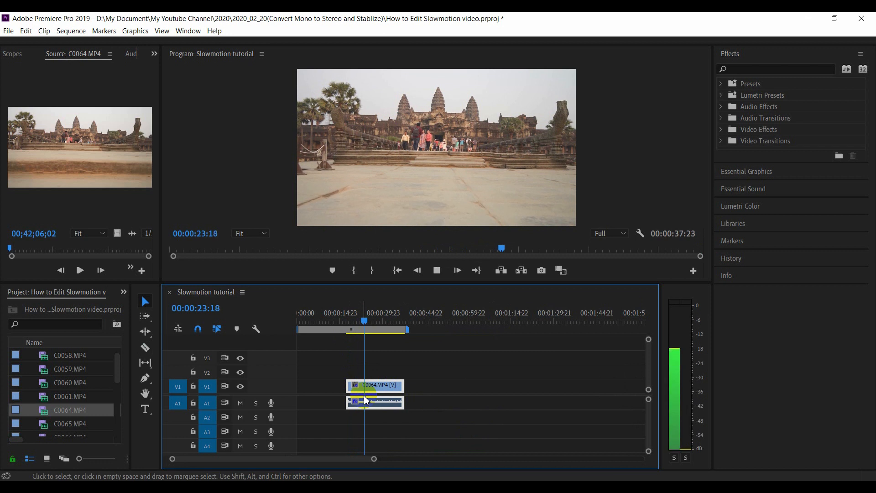
key(space)
key(c)
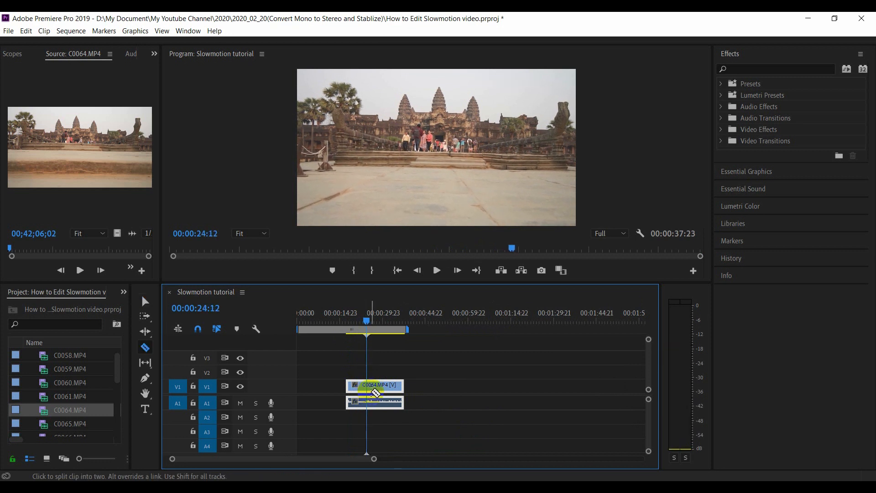
click(367, 401)
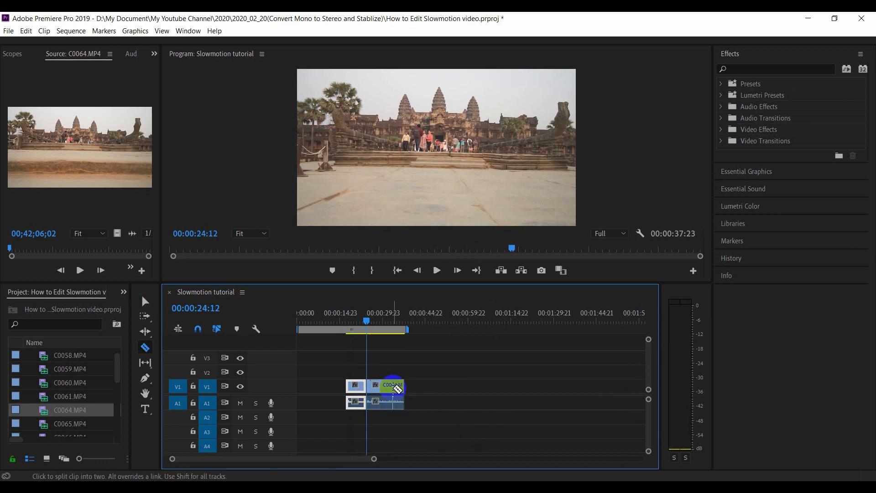
Step: Increase the speed of the C0064.MP4 segment after the cut and scrub back to review it
key(v)
click(394, 385)
right_click(395, 383)
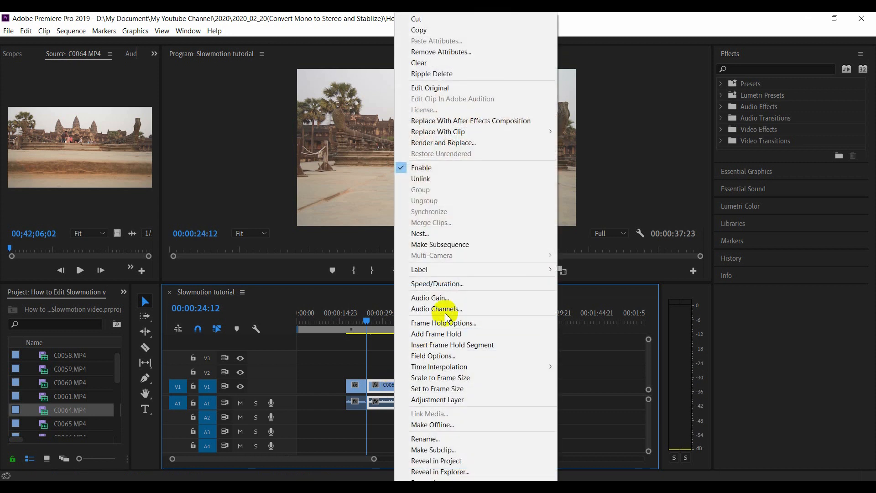
click(456, 287)
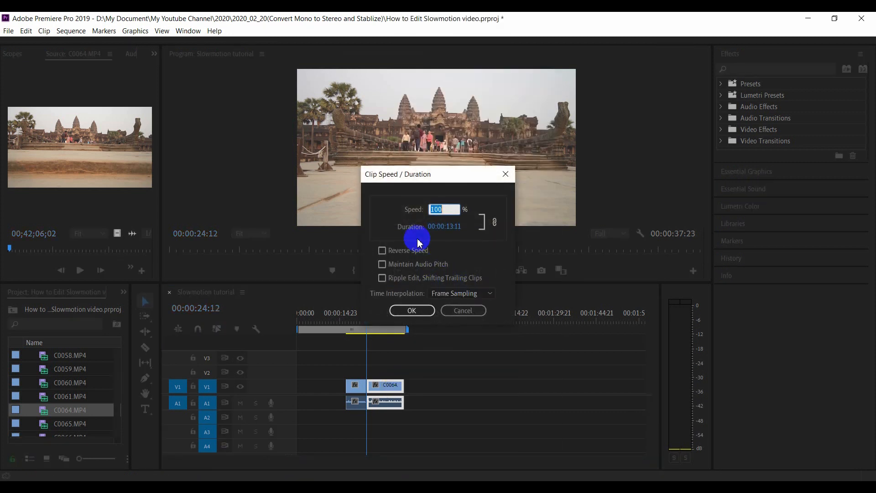
key(Return)
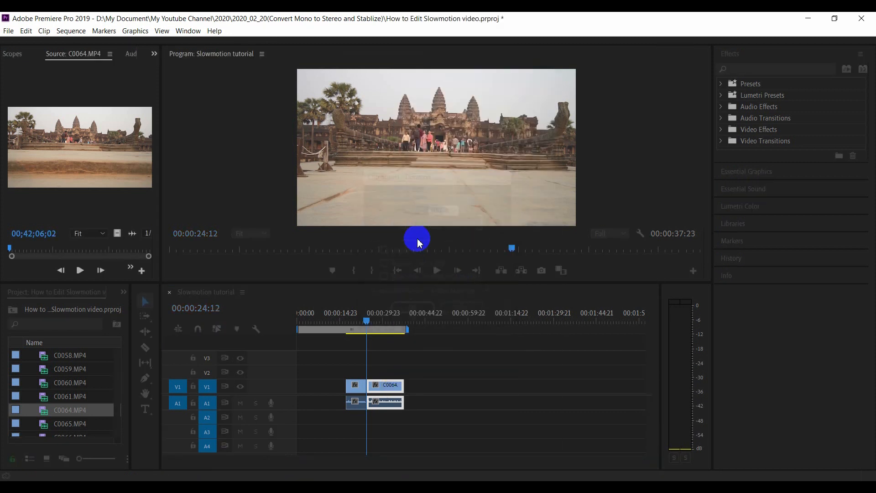
drag(391, 328, 351, 324)
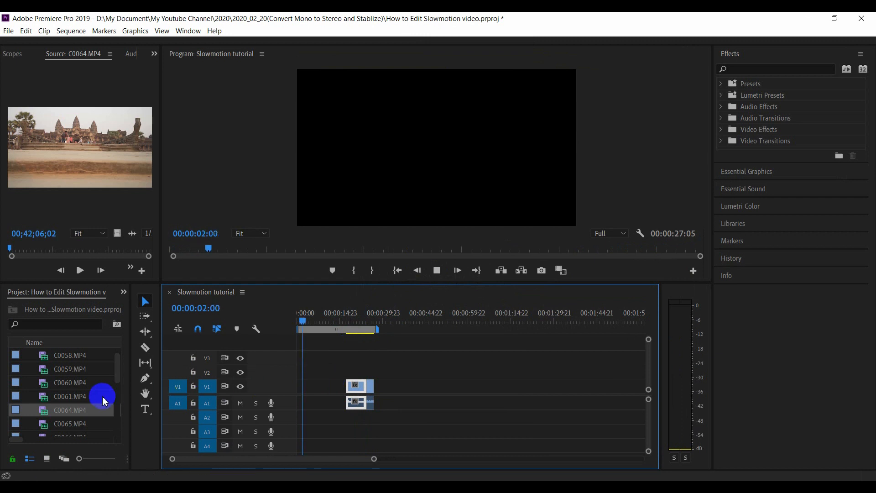
Step: Preview the C0066.MP4 to C0069.MP4 source clips to find another shot for the sequence
click(76, 433)
key(space)
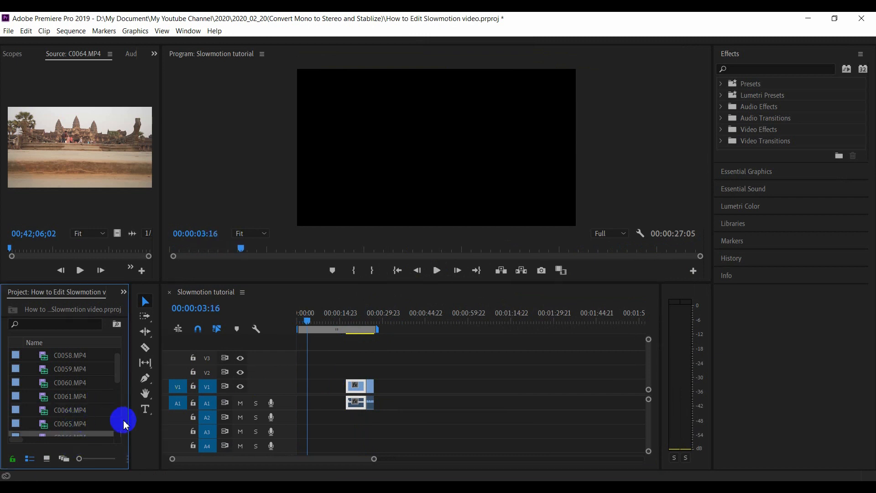
click(57, 424)
scroll(81, 422, down, 1)
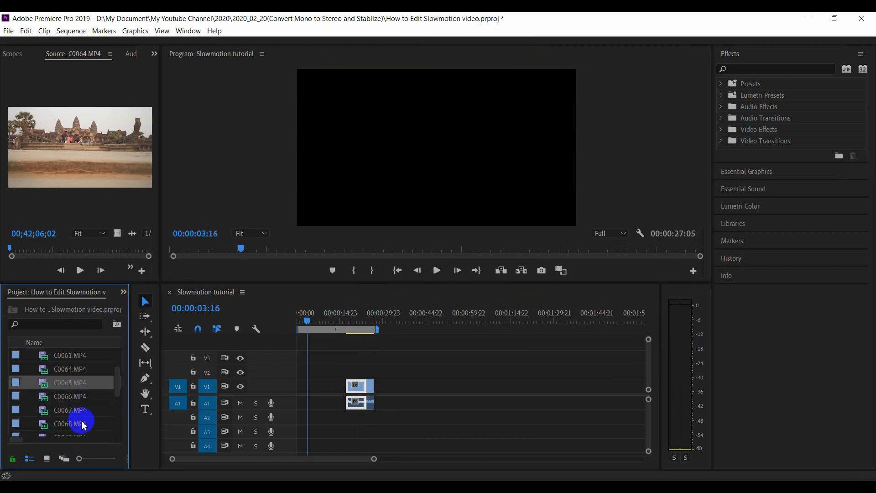
click(74, 381)
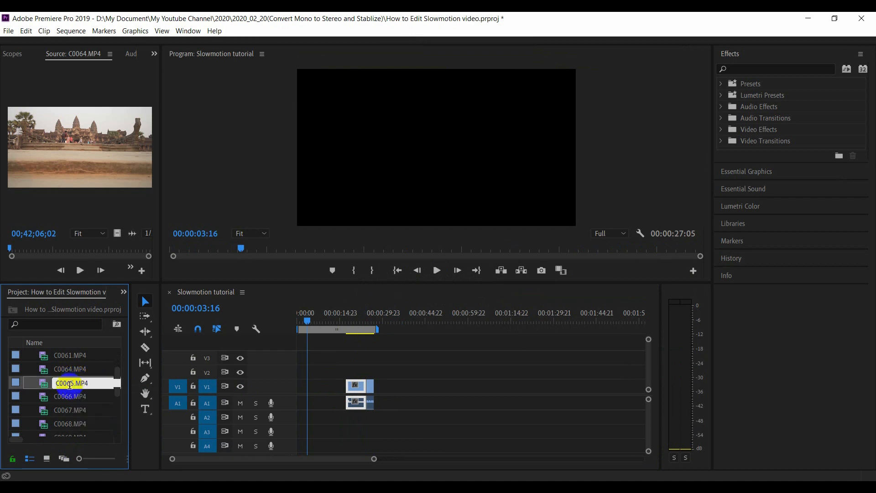
click(48, 397)
double_click(46, 397)
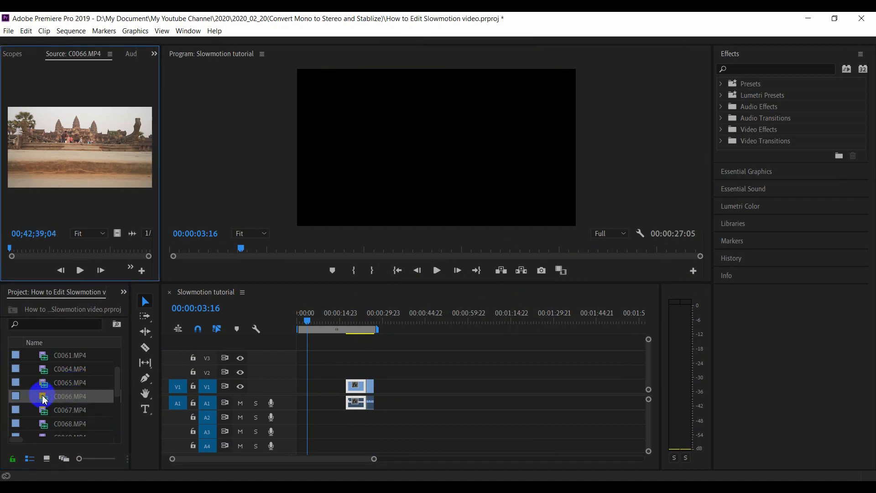
key(space)
double_click(66, 409)
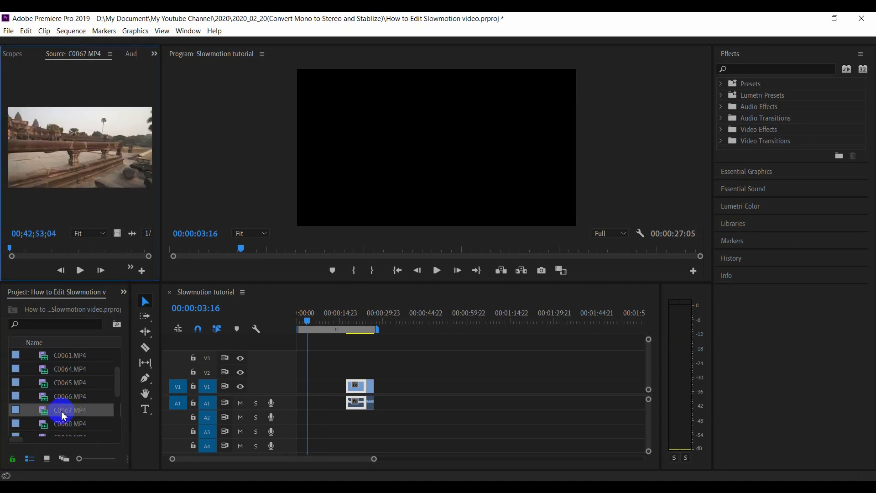
double_click(61, 424)
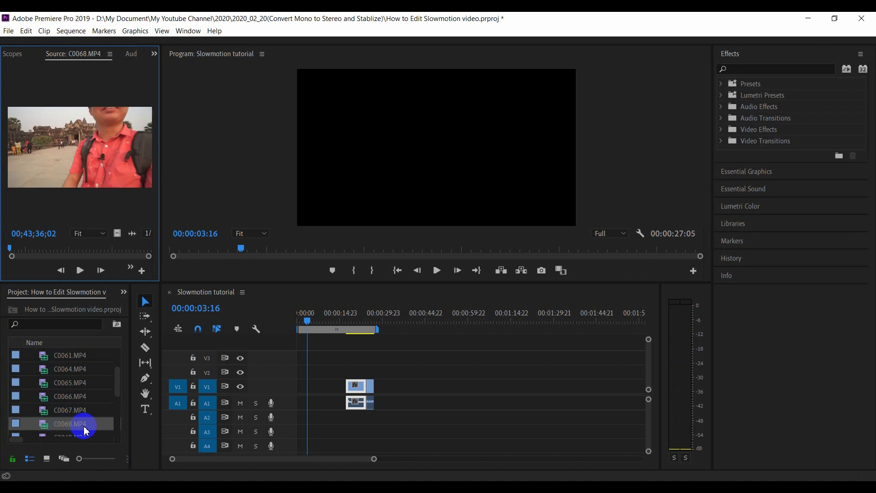
scroll(86, 430, down, 4)
double_click(71, 411)
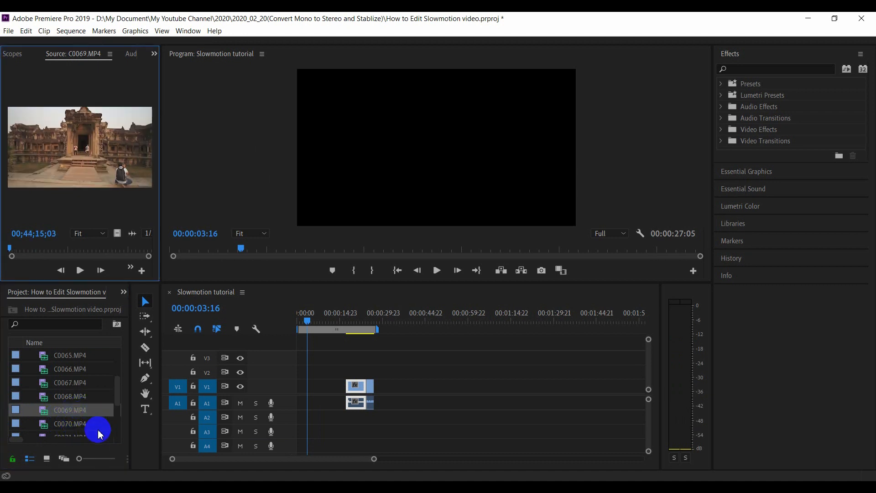
key(space)
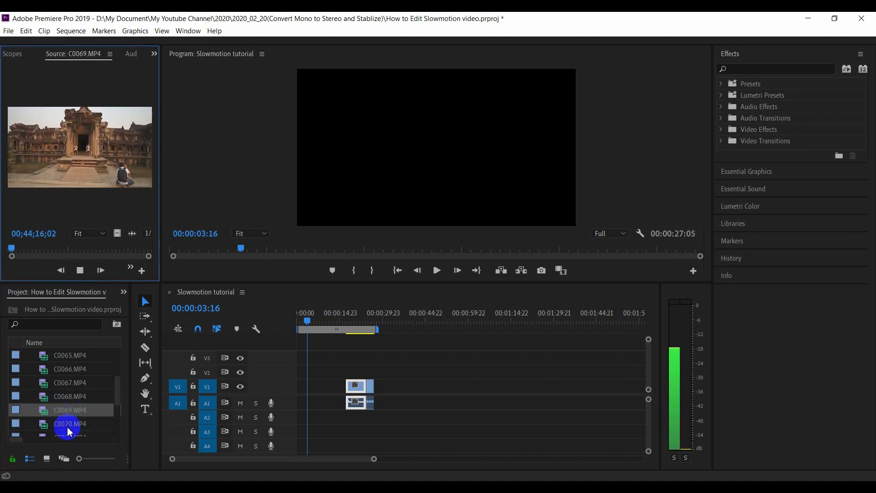
Step: Place C0069.MP4 on V1 directly after the C0064.MP4 segments, split it at 00:00:53:04 and delete the part after the cut
drag(53, 417, 375, 398)
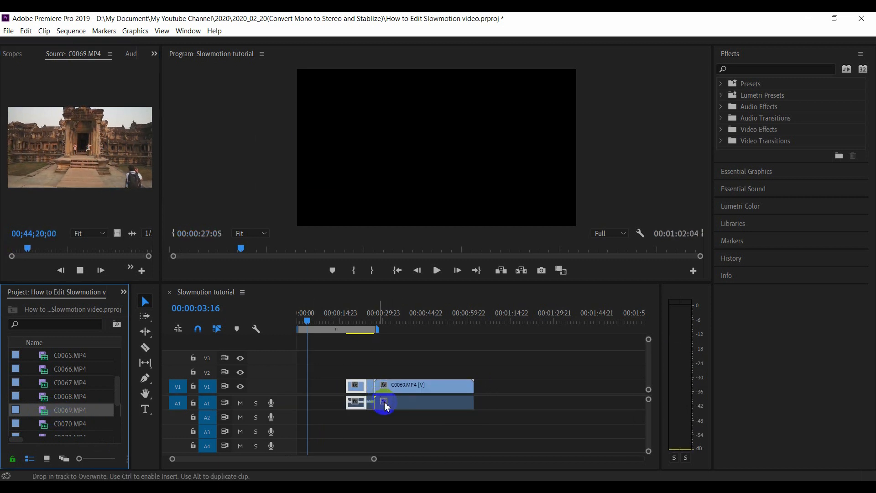
drag(379, 315, 450, 323)
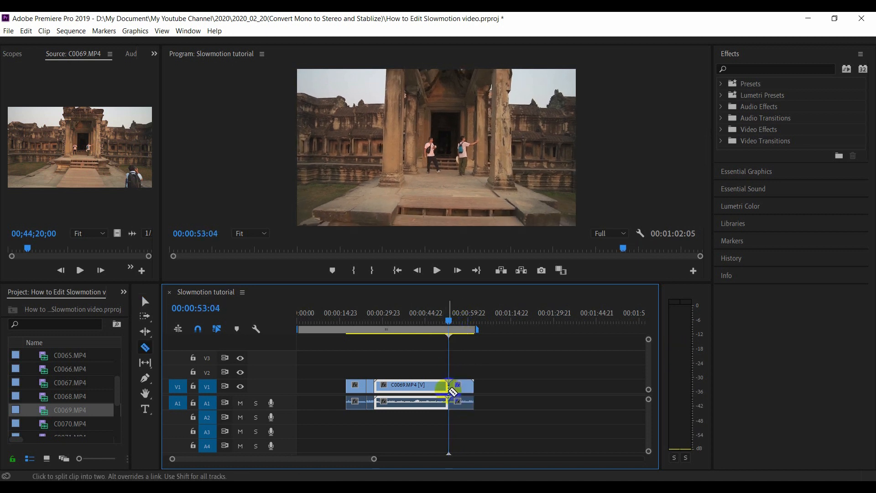
key(v)
click(468, 395)
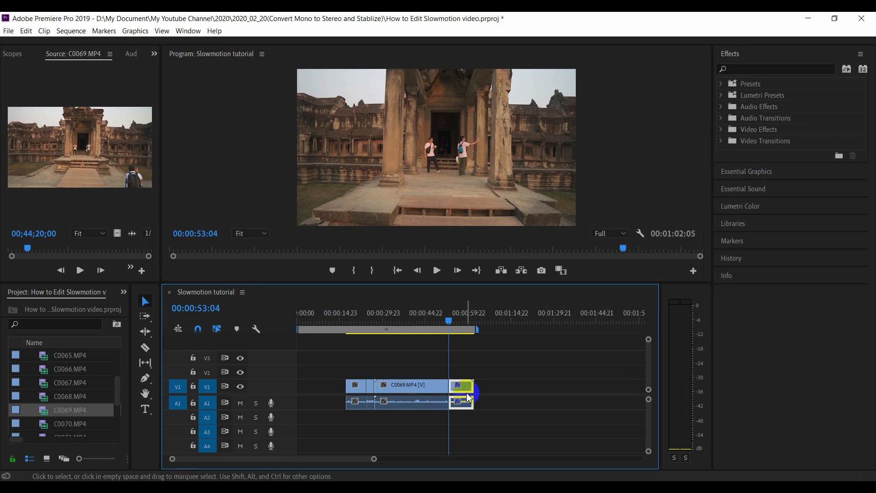
key(Delete)
Step: Play C0069.MP4 from its beginning and split it at 00:00:34:17
drag(450, 319, 377, 322)
key(space)
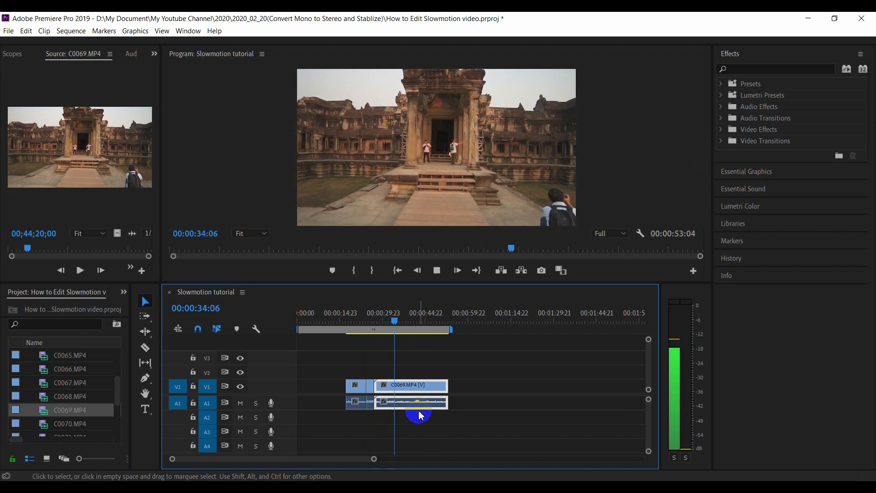
key(space)
key(c)
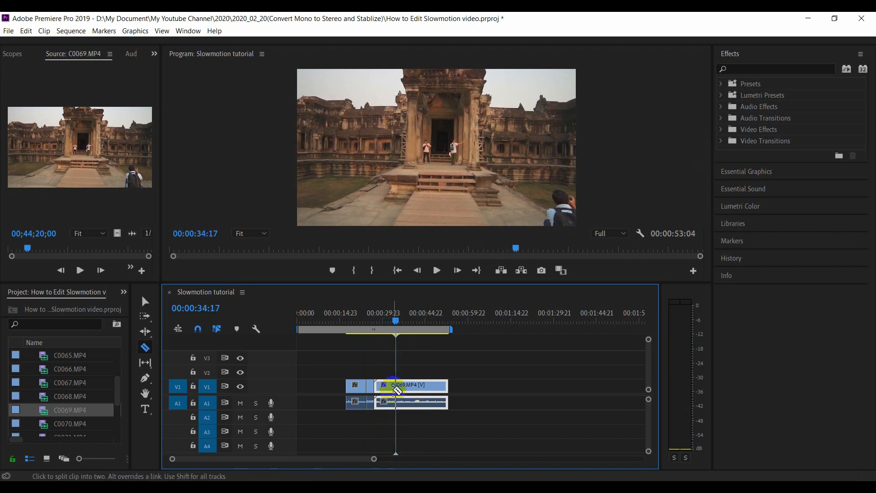
click(401, 391)
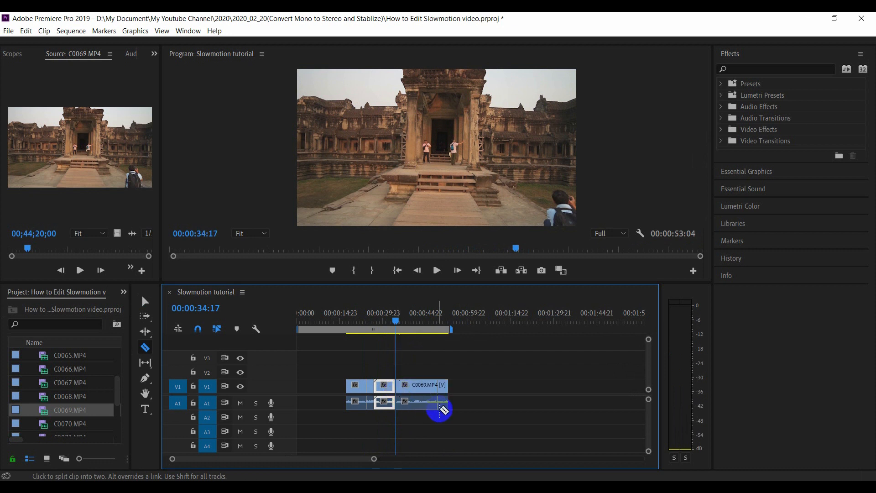
Step: Set the second C0069.MP4 segment's speed to 500% with Optical Flow time interpolation
key(v)
click(421, 388)
right_click(427, 382)
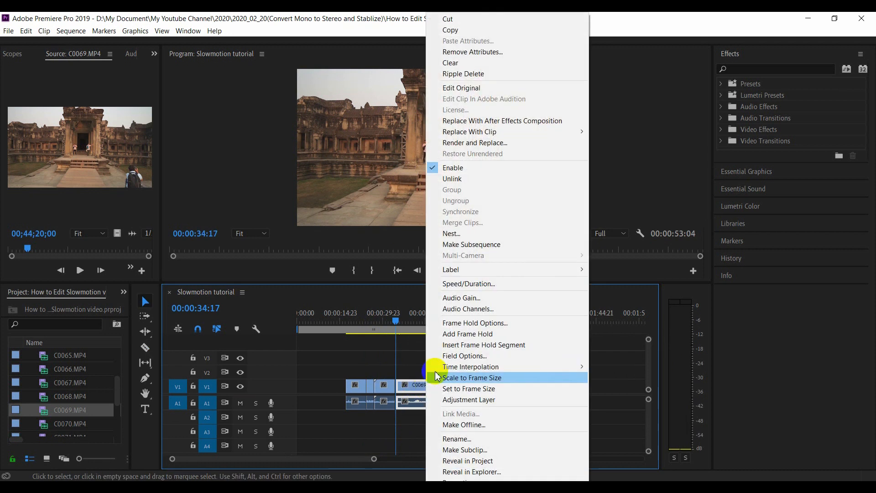
click(469, 286)
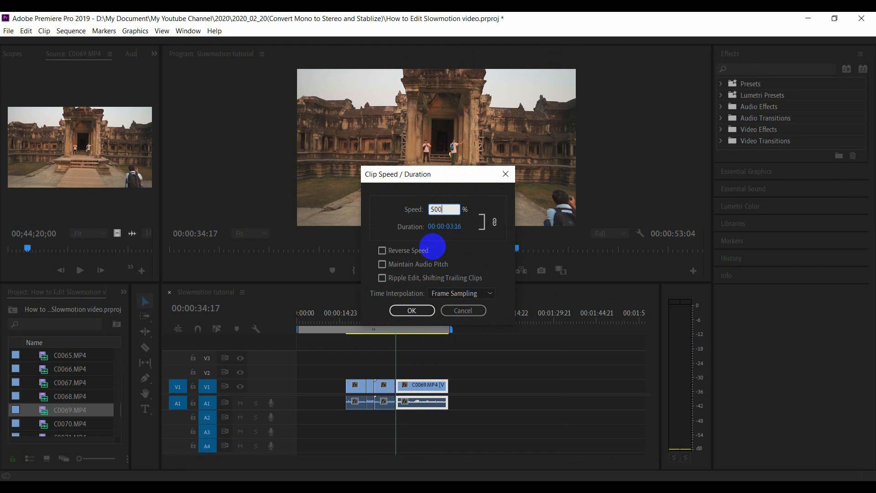
click(458, 293)
click(466, 337)
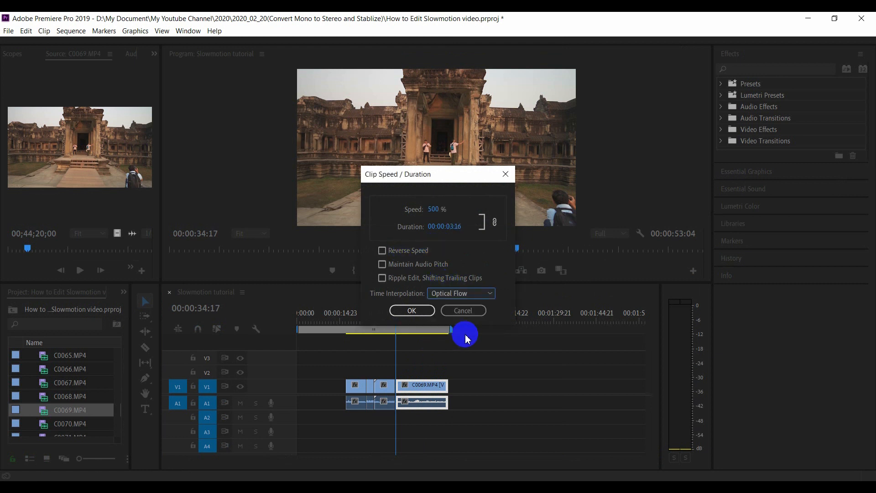
click(428, 311)
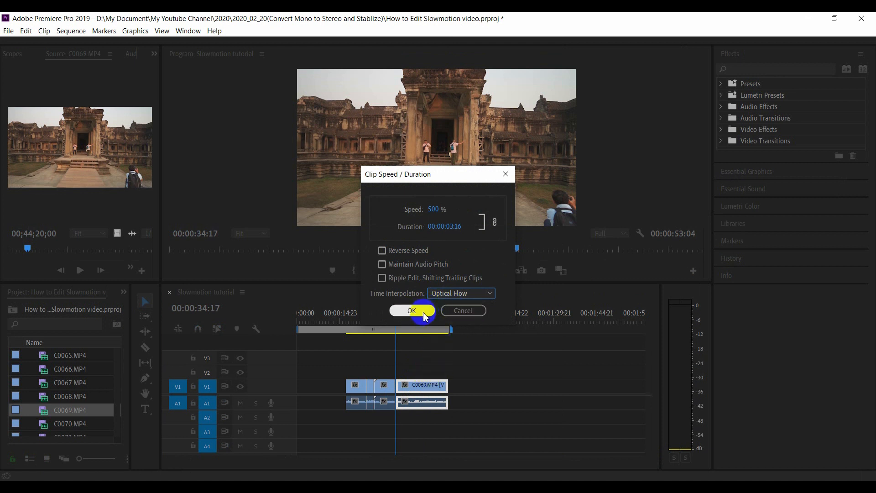
Step: Play the C0069.MP4 segments to review the change from slow motion to the sped-up part
click(387, 386)
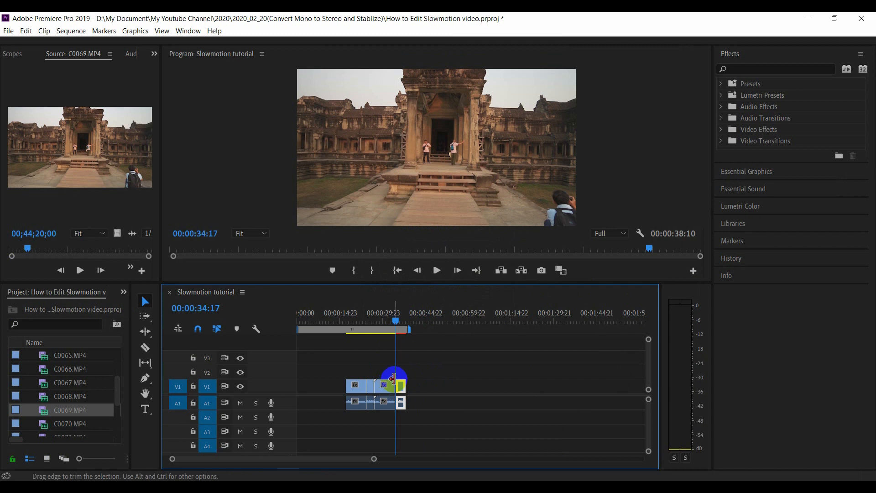
key(space)
drag(398, 319, 388, 322)
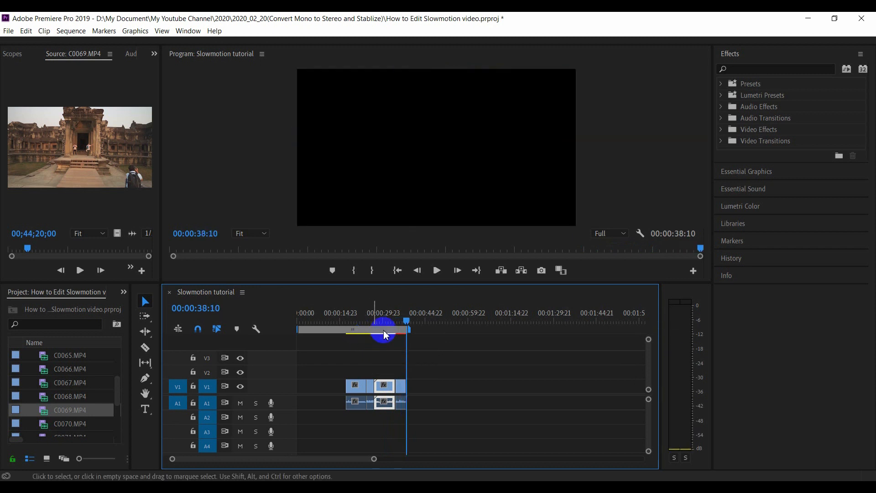
drag(409, 317, 390, 319)
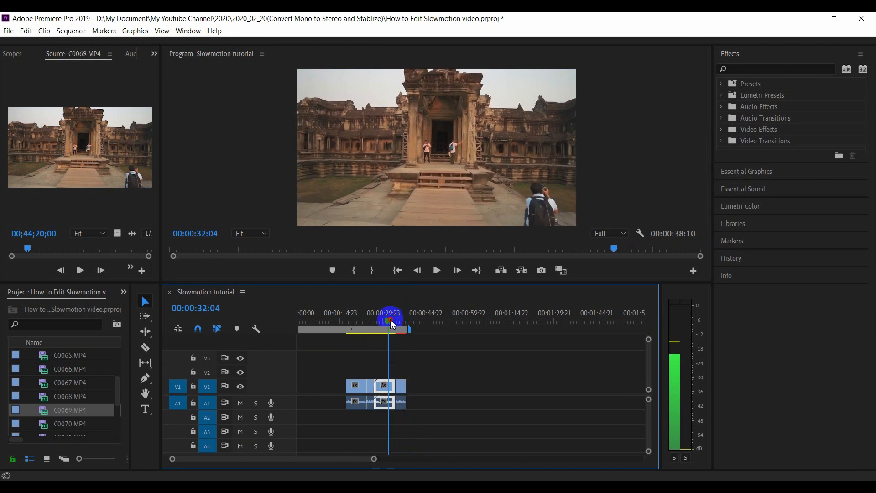
Step: Unlink the audio from all the timeline clips and delete the audio on track A1
click(377, 377)
drag(341, 368, 425, 412)
drag(336, 418, 391, 404)
right_click(391, 404)
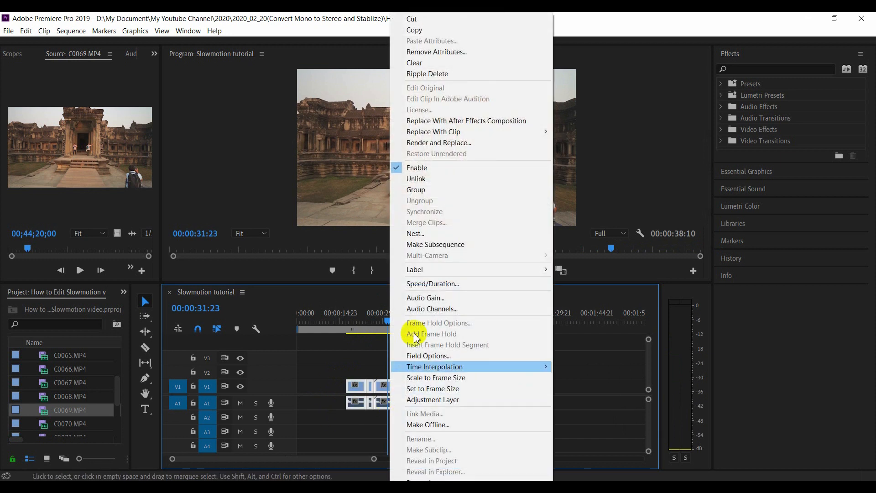
click(400, 191)
drag(333, 409, 440, 417)
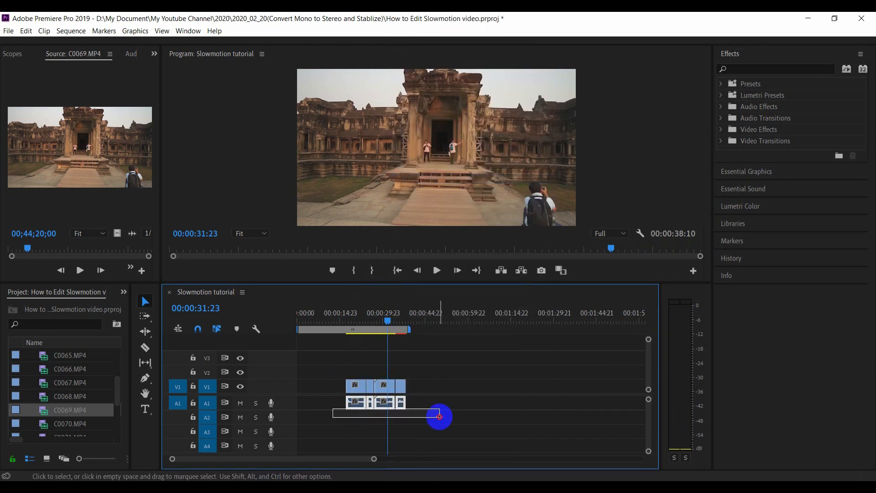
Step: Play the silent sequence, restarting from the beginning of the first C0064.MP4 segment
key(space)
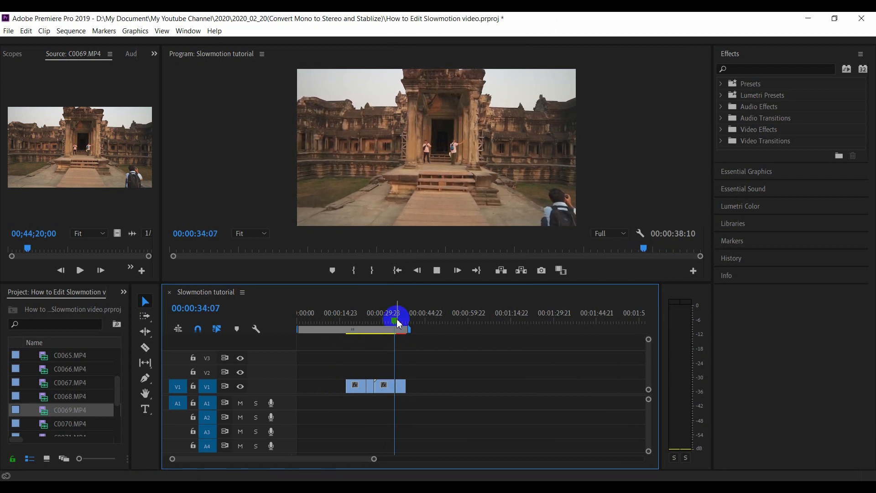
drag(401, 316, 351, 327)
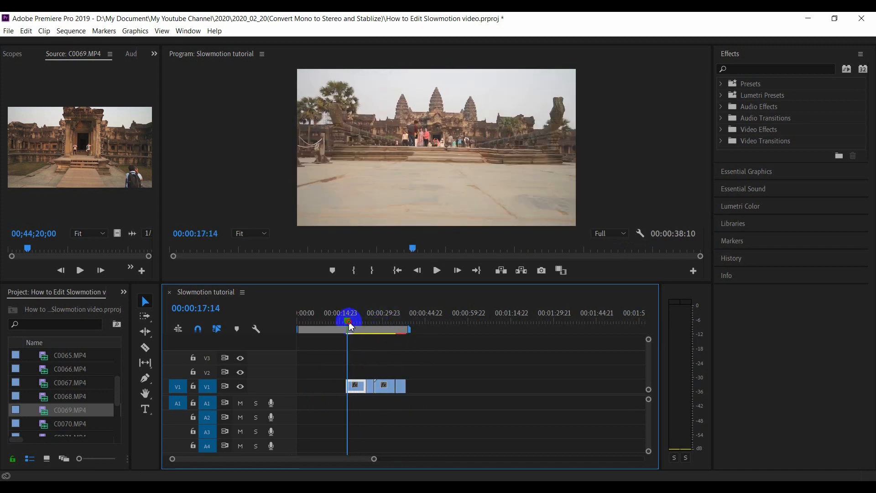
key(space)
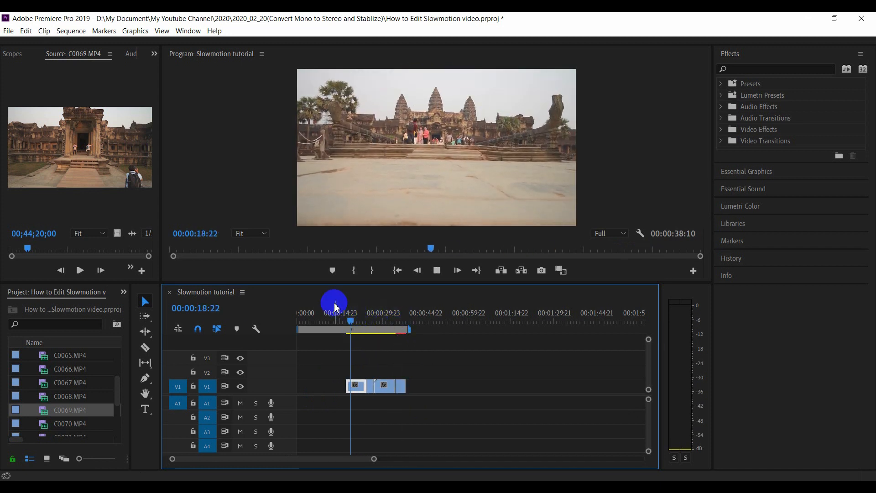